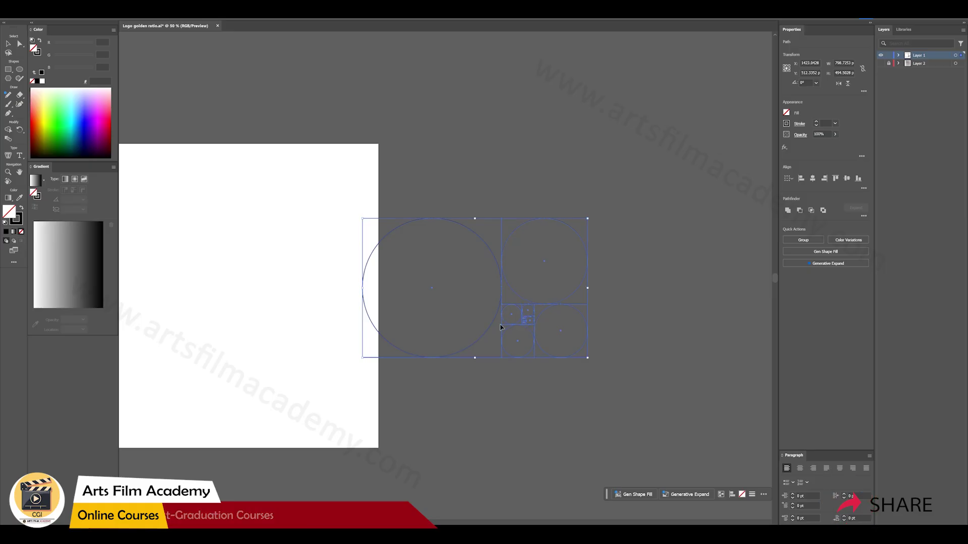
Copy the largest circle of the golden-ratio diagram onto the artboard
drag(305, 311, 415, 319)
click(671, 374)
click(656, 354)
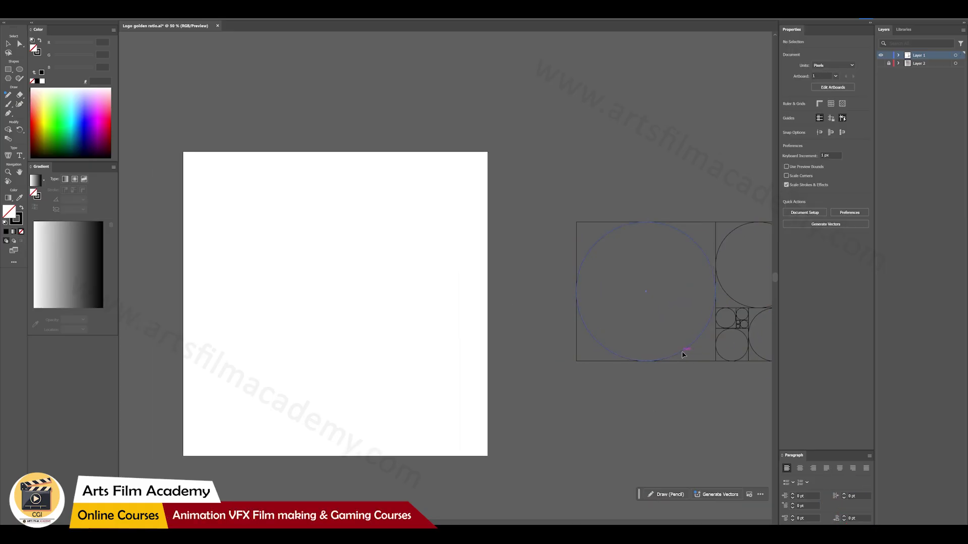
drag(684, 355, 364, 355)
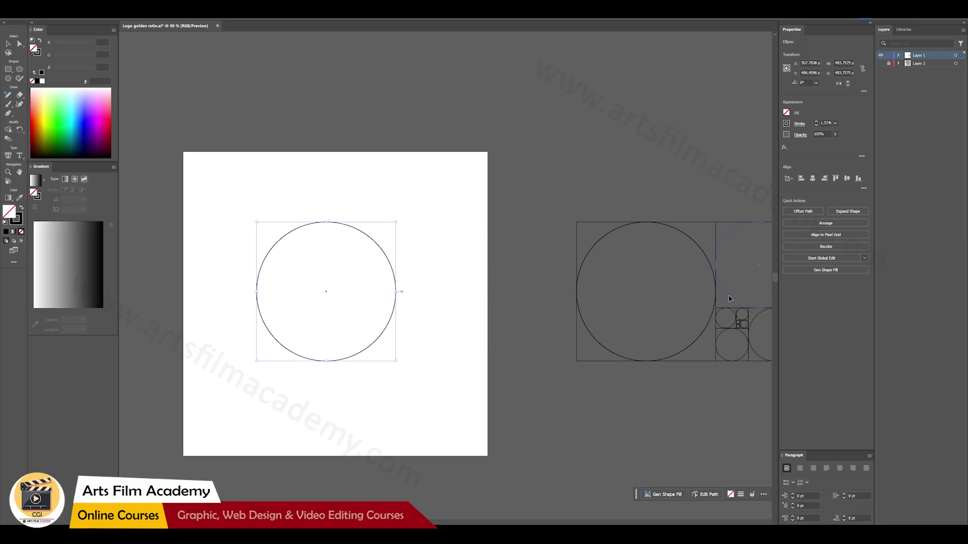
click(531, 301)
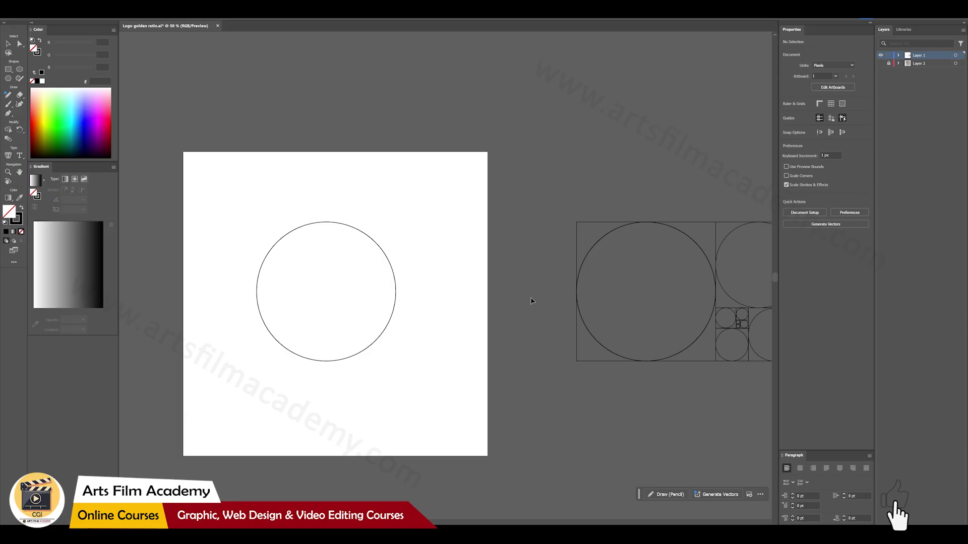
Copy the second- and third-largest diagram circles into the big circle, the second touching its top and the third touching its bottom
drag(735, 303, 302, 305)
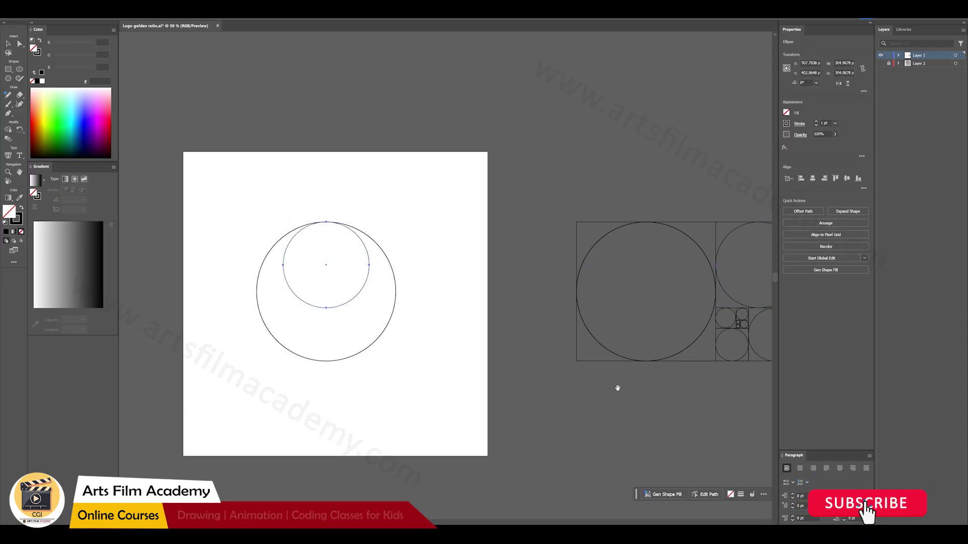
drag(617, 388, 564, 395)
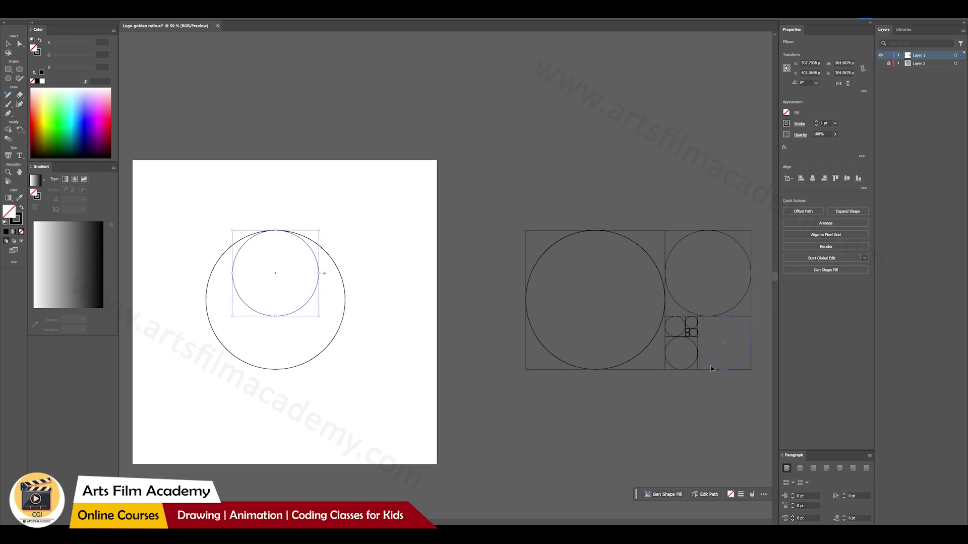
drag(709, 368, 707, 368)
drag(324, 364, 261, 363)
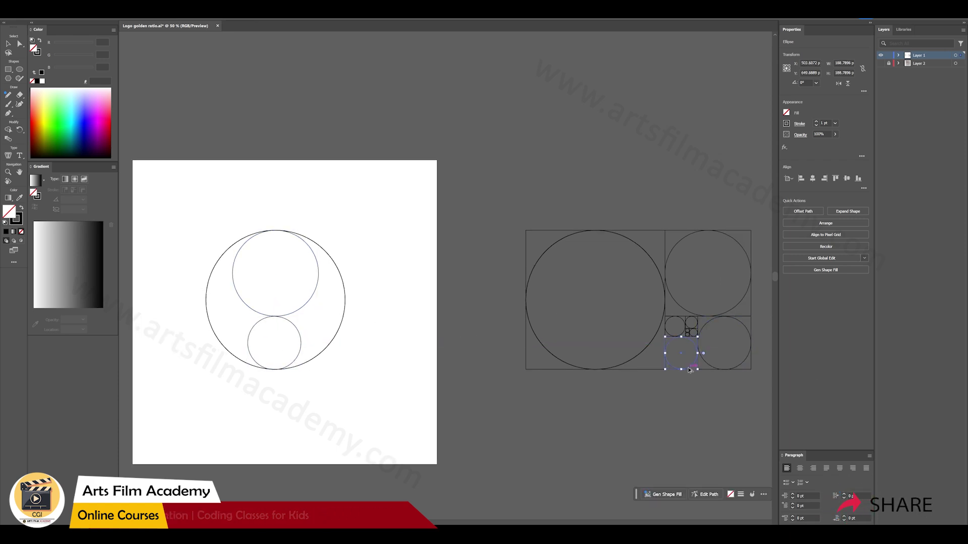
Copy the fourth- and fifth-largest diagram circles into the third circle on the artboard, the fourth at its bottom and the fifth at its top
drag(690, 370, 486, 360)
drag(282, 355, 282, 355)
drag(682, 334, 280, 333)
Copy the sixth-largest diagram circle into the fifth circle on the artboard, touching its top
click(706, 334)
scroll(693, 324, up, 2)
drag(695, 331, 226, 332)
scroll(212, 369, down, 2)
drag(198, 371, 359, 349)
drag(544, 377, 508, 377)
Copy the seventh-largest diagram circle into the fifth circle on the artboard, just below the sixth circle
click(730, 352)
scroll(742, 352, up, 1)
drag(741, 356, 159, 385)
click(720, 452)
scroll(748, 365, up, 4)
click(711, 346)
scroll(293, 348, down, 3)
drag(160, 384, 334, 420)
Copy the eighth diagram circle, about 13 px wide, to the top of the seventh circle on the artboard
scroll(334, 420, down, 3)
scroll(675, 424, up, 3)
scroll(438, 403, up, 3)
drag(527, 406, 221, 406)
scroll(330, 413, down, 2)
drag(330, 414, 151, 423)
scroll(734, 432, up, 3)
scroll(227, 438, down, 3)
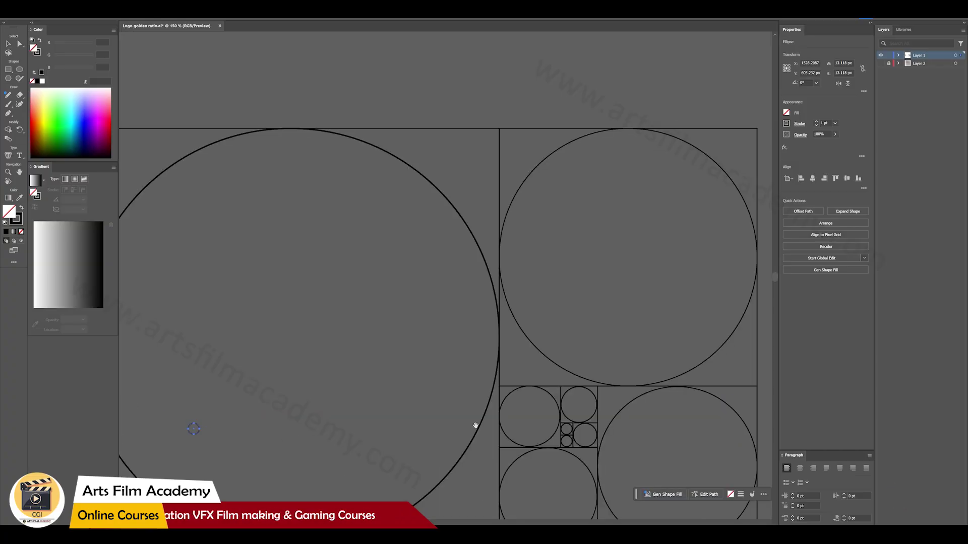
scroll(475, 426, down, 2)
drag(475, 426, 760, 411)
drag(633, 413, 248, 413)
scroll(256, 455, up, 2)
drag(255, 458, 434, 482)
scroll(434, 482, down, 1)
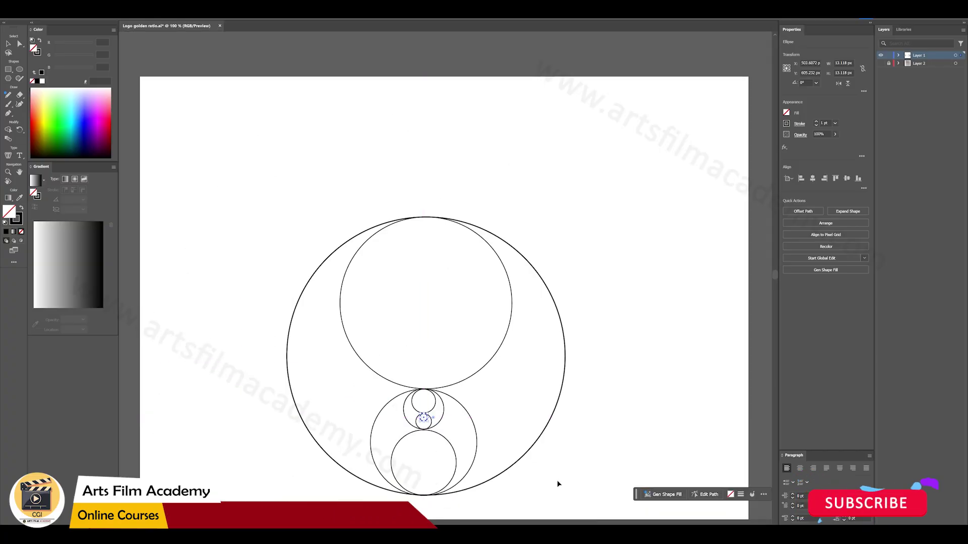
Align all the copied circles to their horizontal and vertical centres to make them concentric
drag(265, 217, 263, 219)
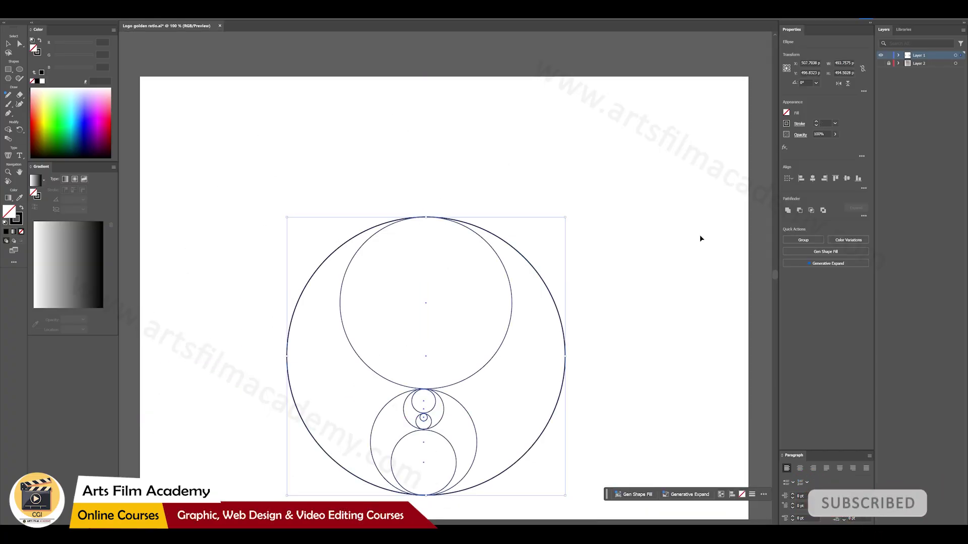
click(812, 179)
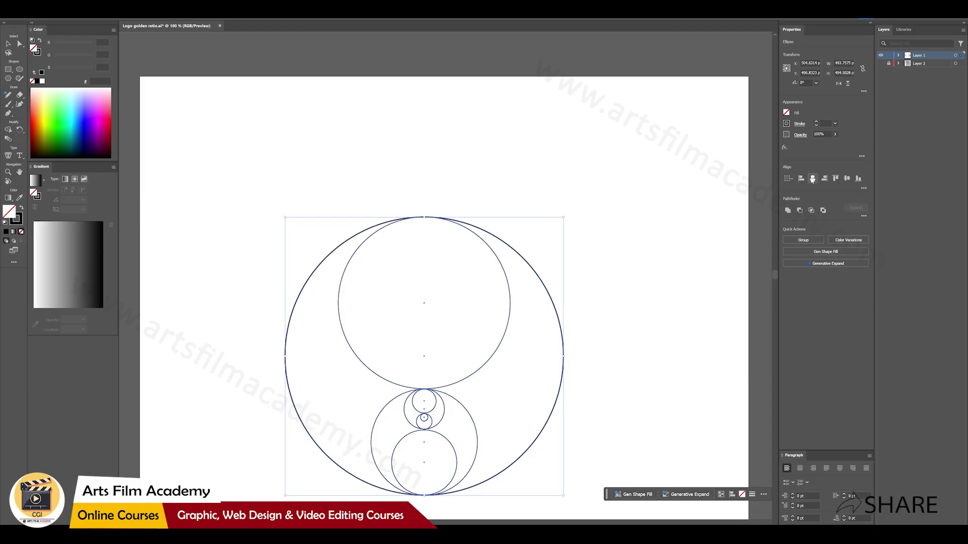
click(847, 178)
click(631, 354)
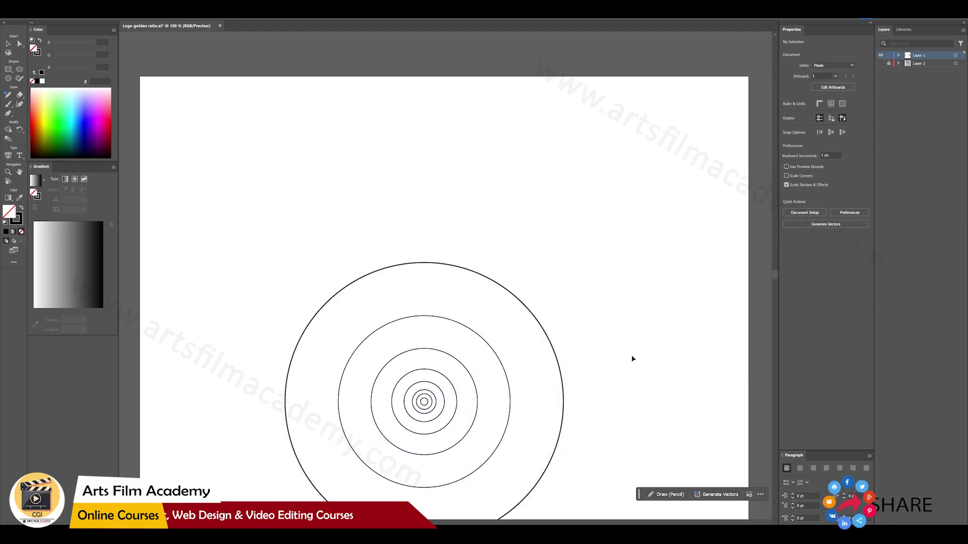
Move the complete set of concentric circles off the artboard to the empty area above it
scroll(479, 428, down, 1)
drag(479, 428, 471, 368)
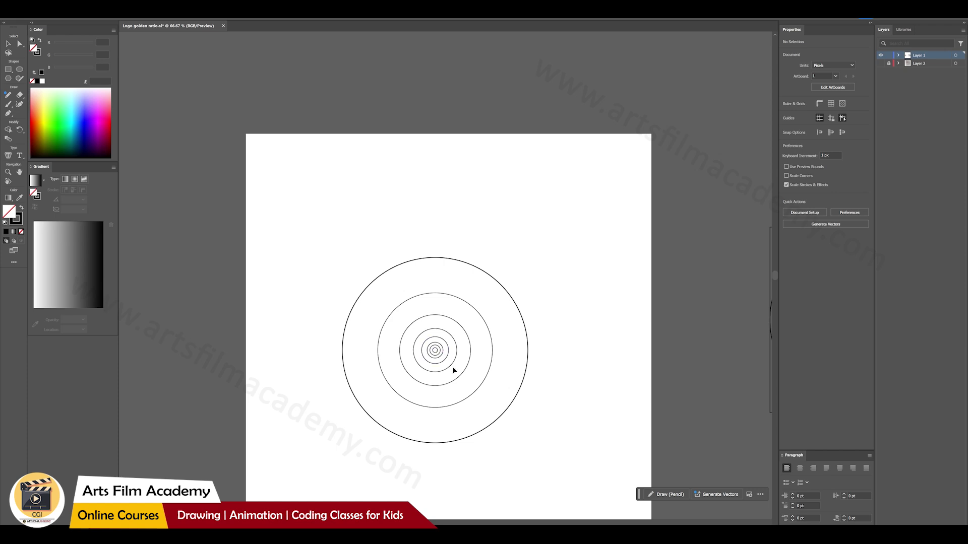
drag(551, 447, 317, 207)
scroll(395, 289, down, 1)
drag(425, 312, 452, 129)
click(541, 165)
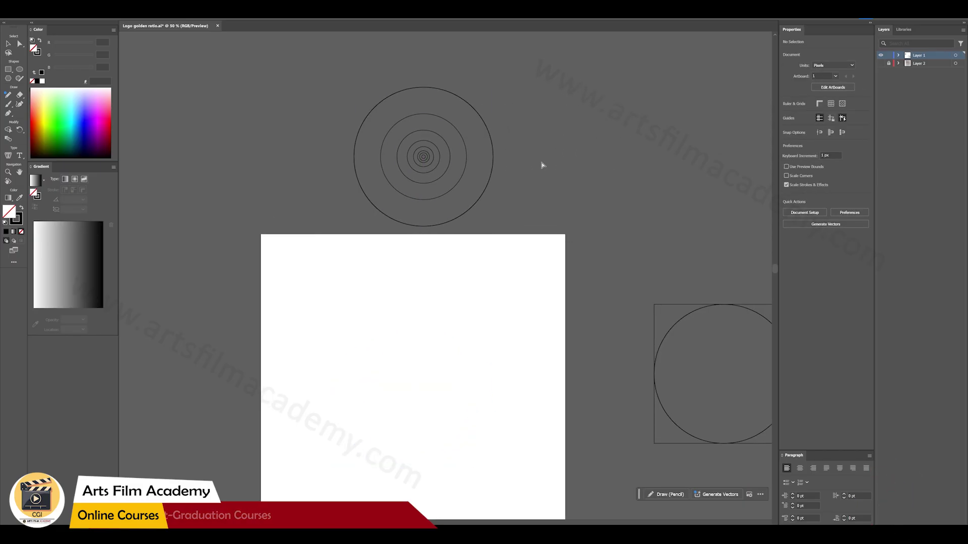
Place the "logo drawing" image from the "logo design" folder into the Illustrator document
drag(385, 308, 389, 240)
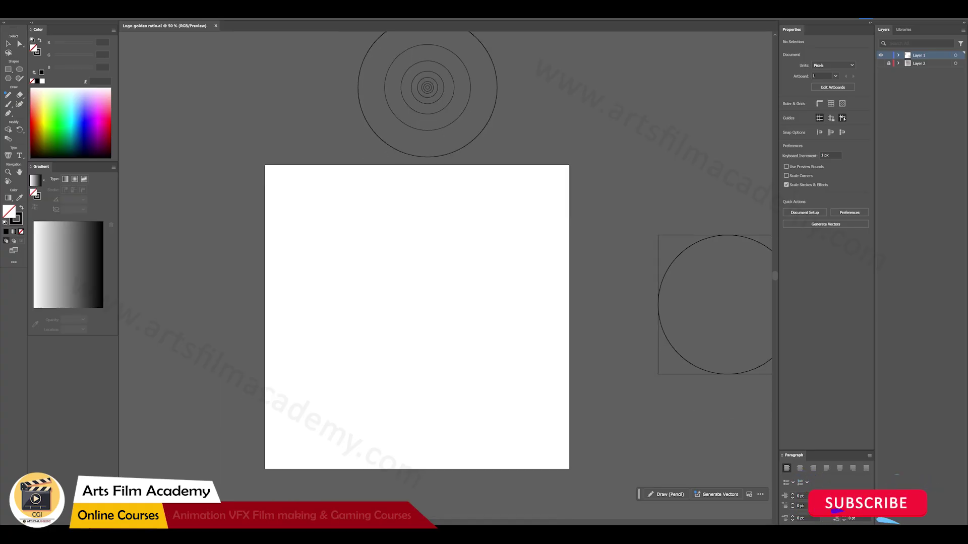
mouse_move(131, 534)
click(211, 497)
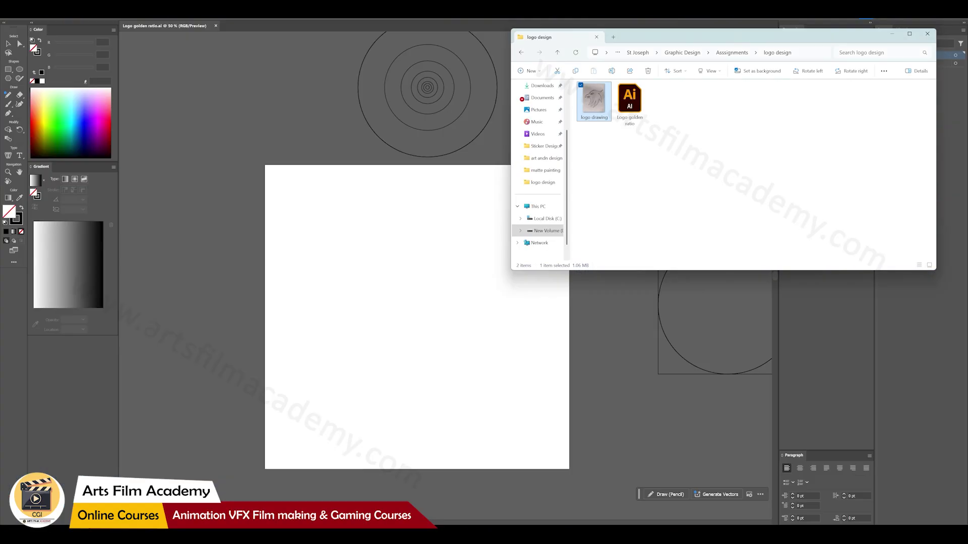
drag(594, 101, 428, 299)
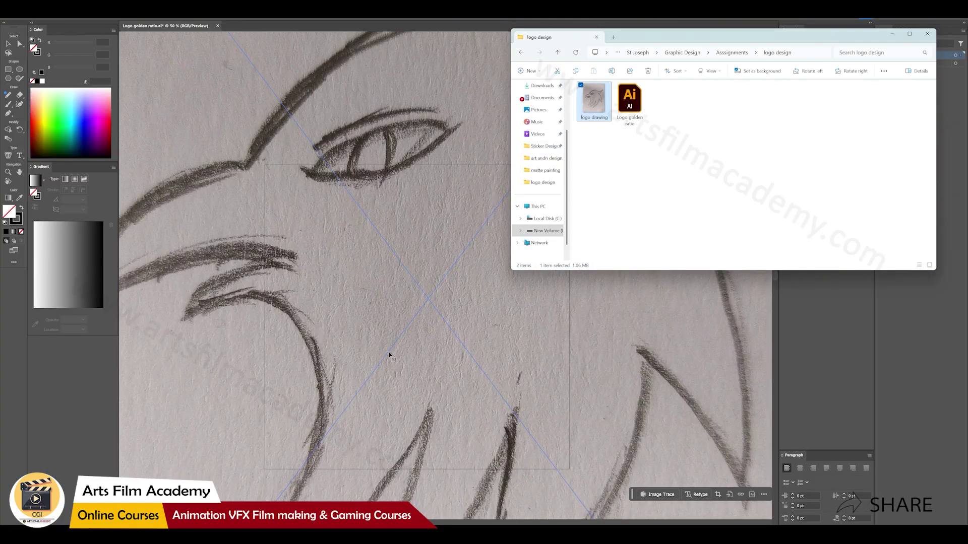
scroll(438, 335, down, 3)
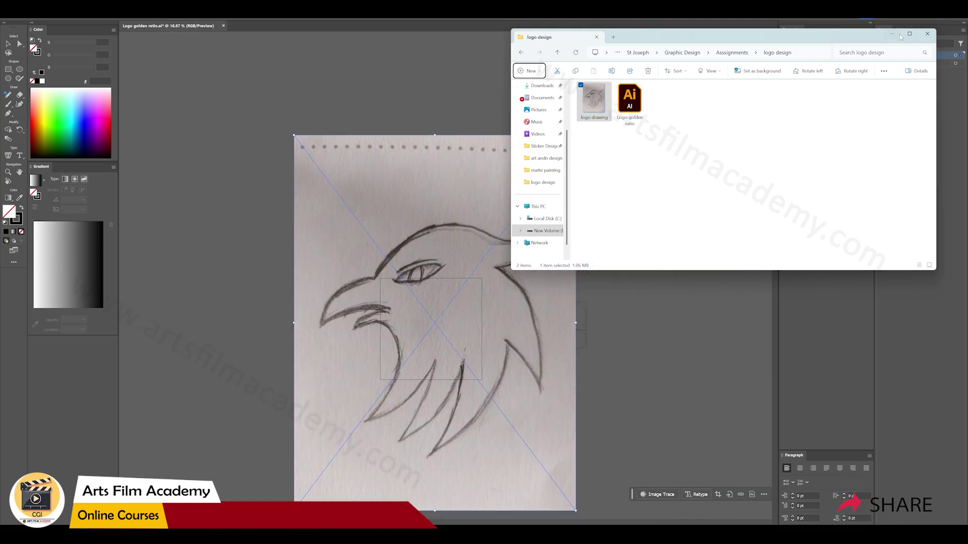
click(508, 282)
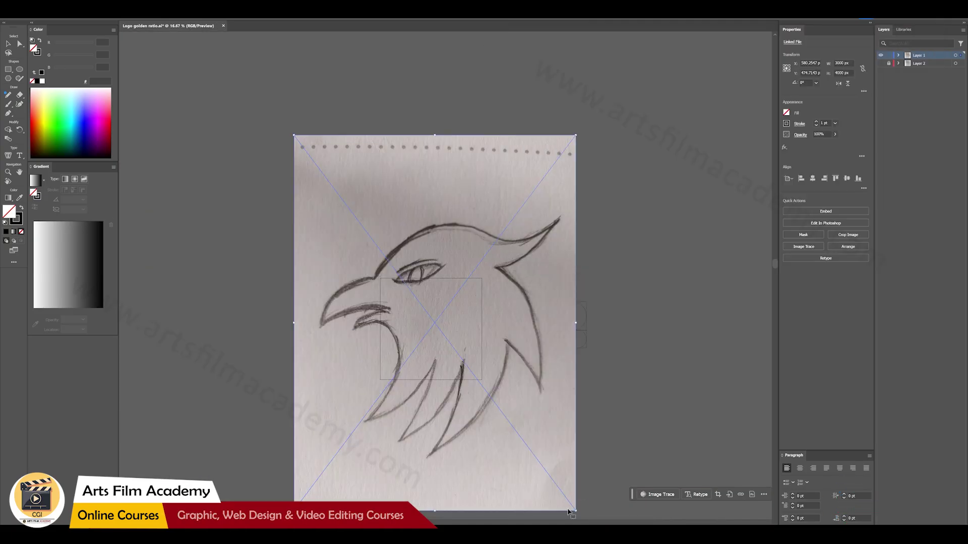
Scale the placed bird sketch down to about 867 × 1156 px, keeping it to the upper left of the artboard
mouse_move(575, 511)
mouse_down()
mouse_move(465, 367)
mouse_move(398, 247)
mouse_up()
scroll(397, 247, up, 3)
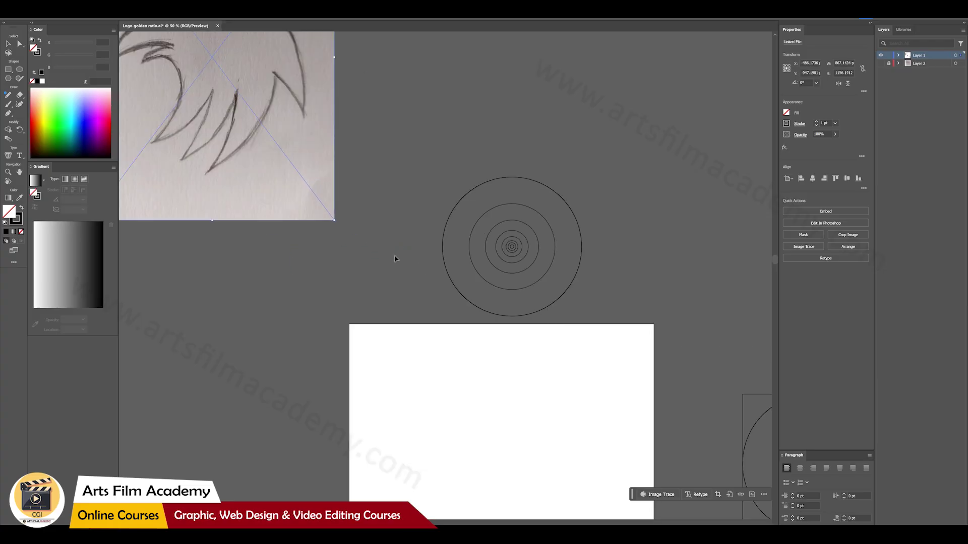
scroll(384, 253, down, 1)
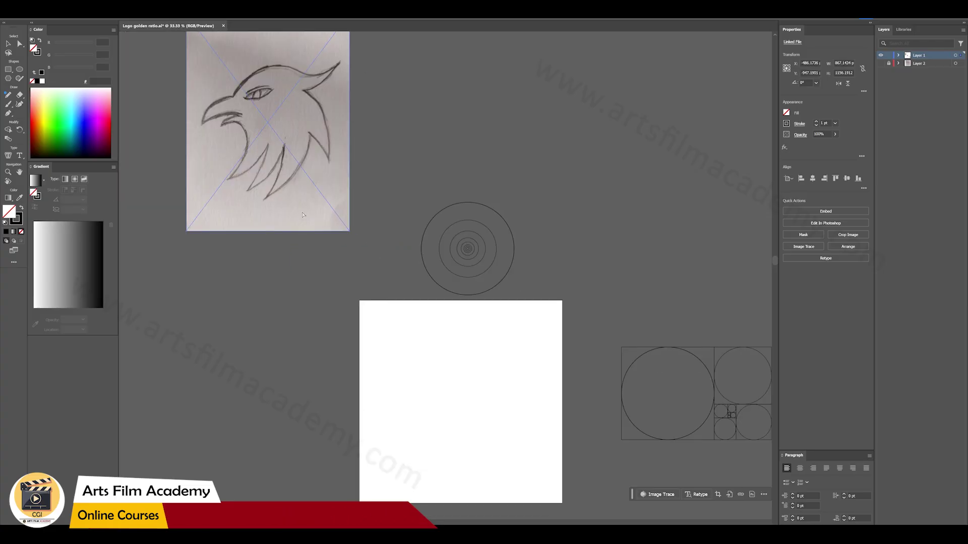
Cut the bird sketch, paste it in place on a new layer and order that layer beneath Layer 1
key(Delete)
click(952, 529)
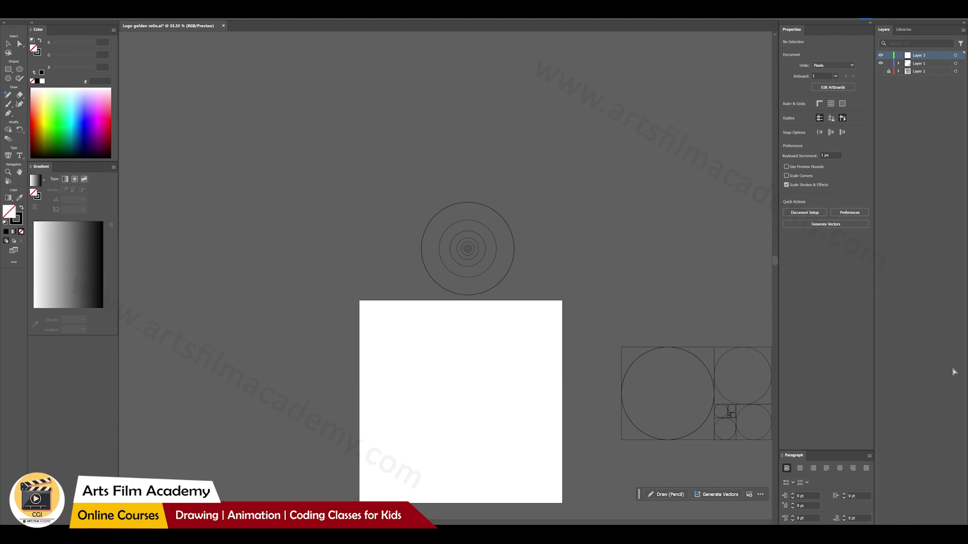
key(ctrl+f)
drag(920, 65, 921, 69)
Move the bird sketch to the middle of the artboard and lock its layer
mouse_move(318, 146)
mouse_down()
mouse_move(483, 284)
mouse_move(507, 281)
mouse_up()
alt+scroll(467, 242, up, 2)
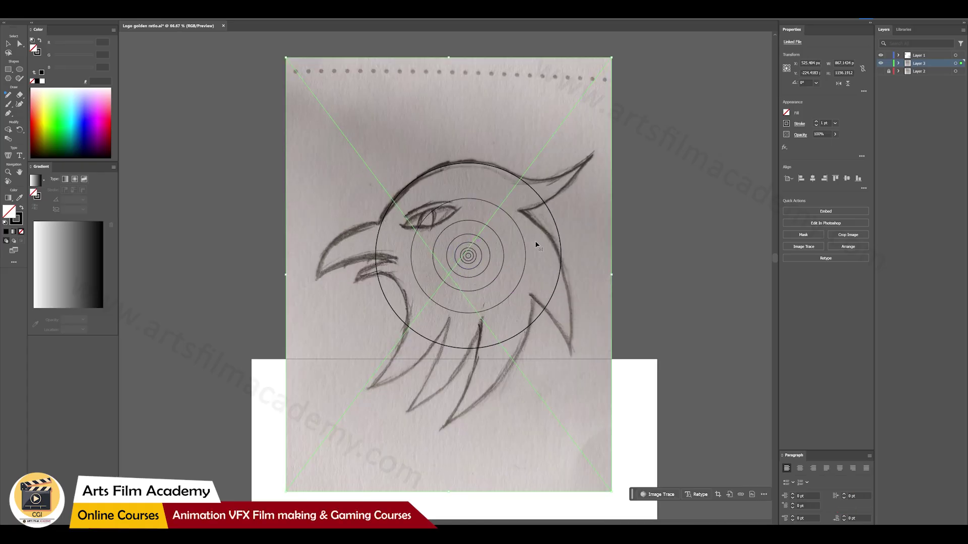
alt+scroll(401, 181, down, 1)
alt+scroll(536, 282, down, 1)
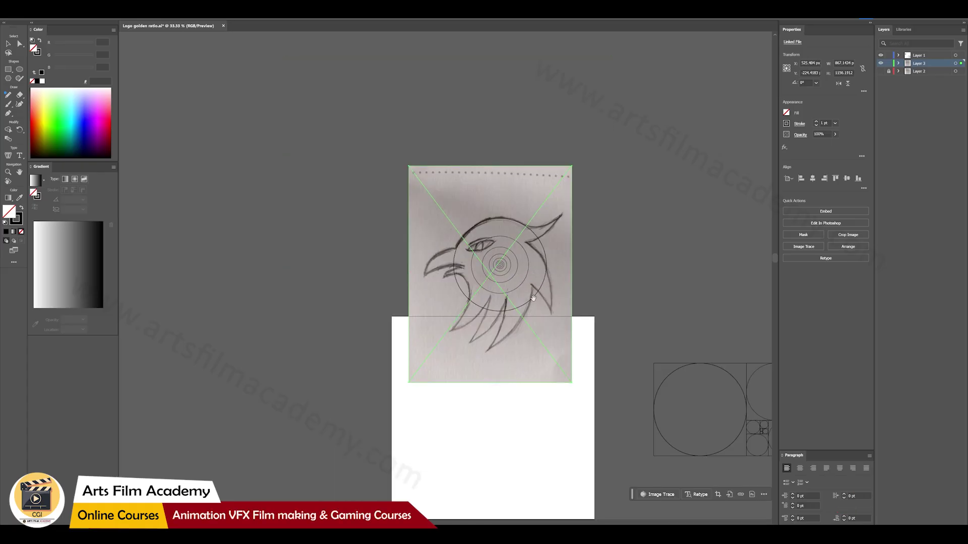
drag(534, 315, 487, 251)
drag(467, 304, 469, 447)
click(890, 63)
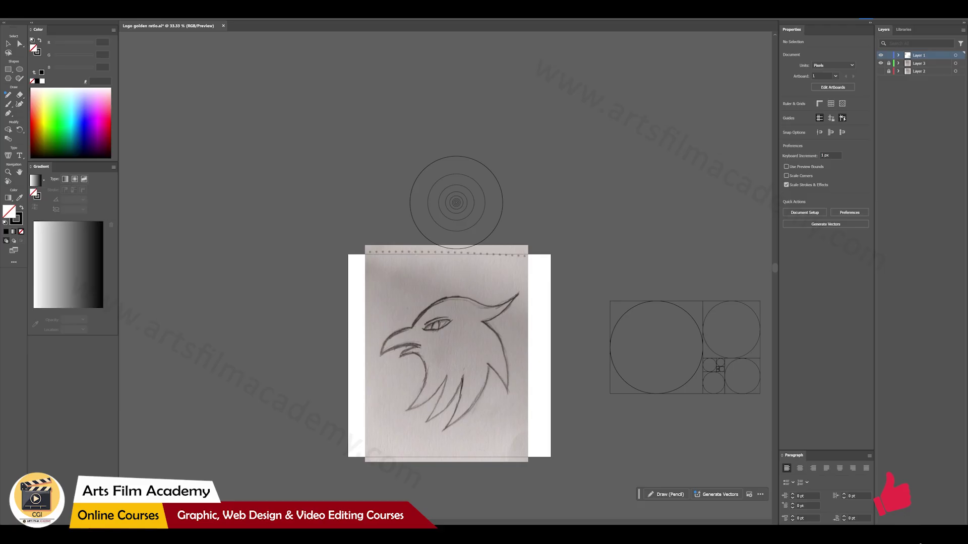
Add a new layer above all the others and save the document
key(ctrl+s)
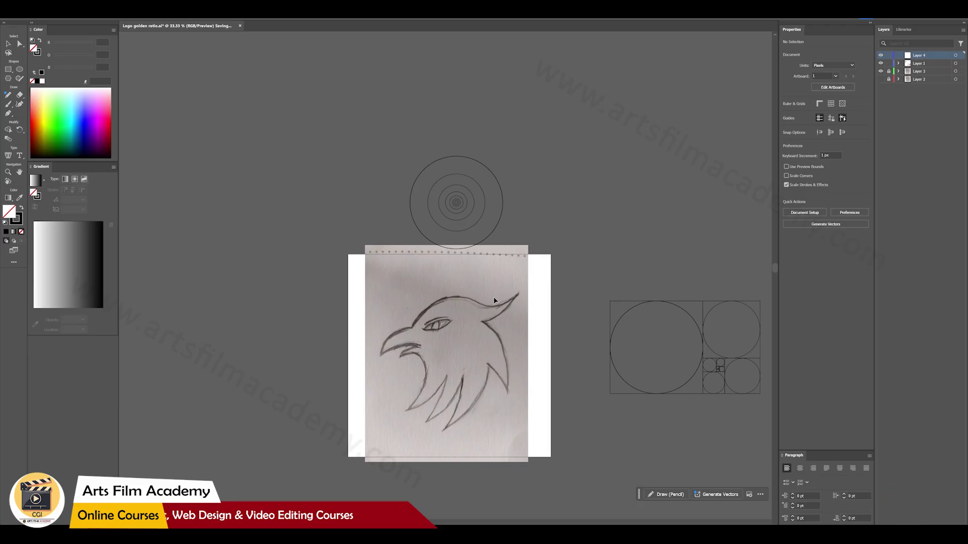
scroll(494, 301, up, 1)
drag(494, 298, 500, 244)
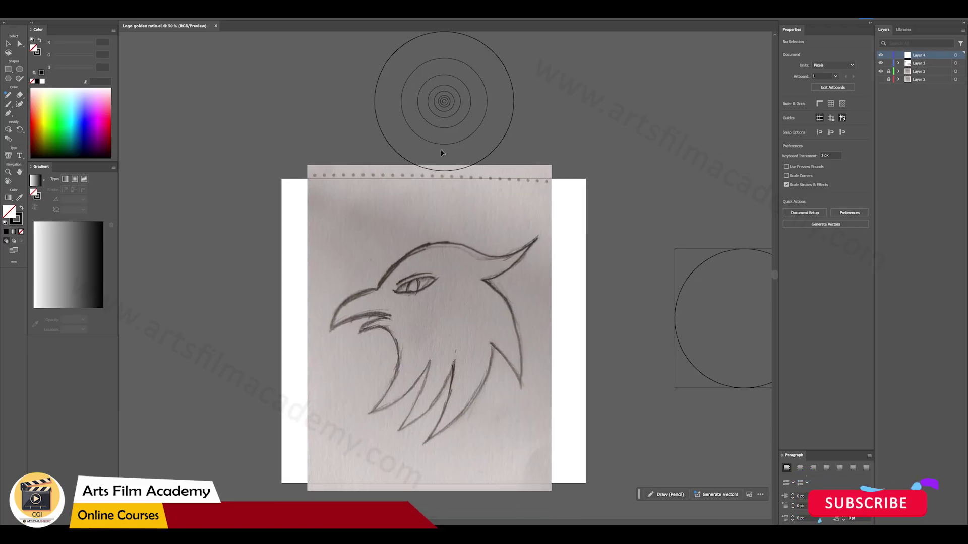
Move the concentric circles to the upper right of the artboard and copy the largest one onto the curve of the bird's crown
drag(454, 178, 331, 53)
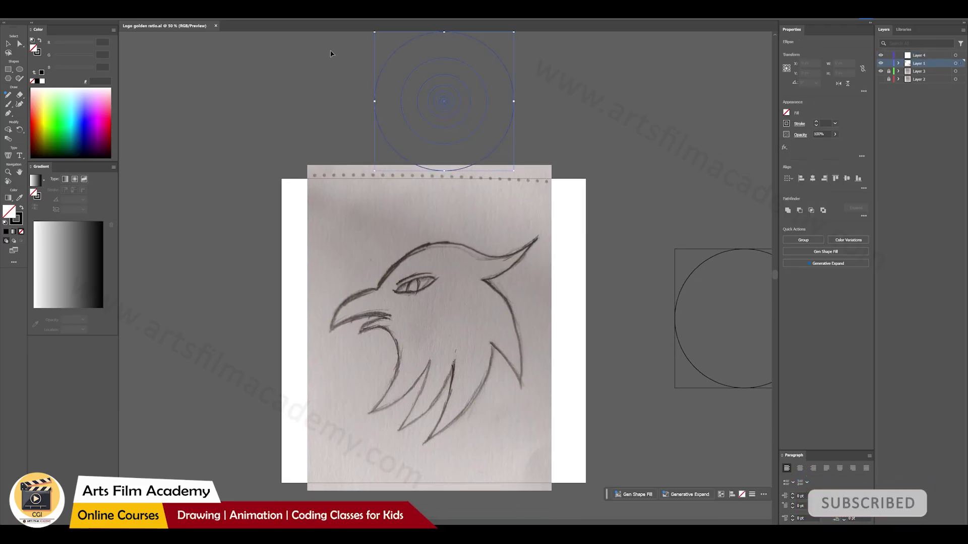
drag(486, 110, 691, 117)
click(664, 175)
drag(664, 176, 465, 381)
click(623, 373)
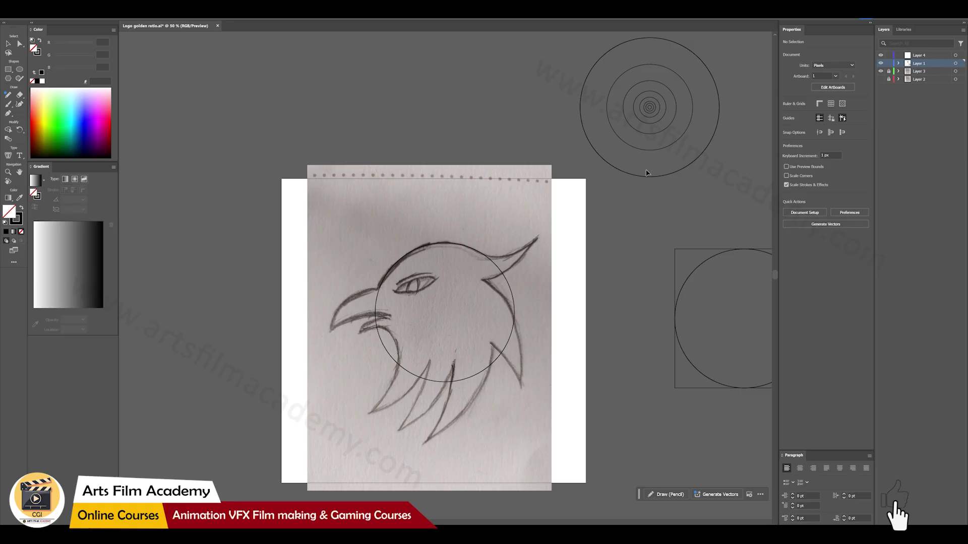
Copy the largest concentric circle onto the sketch so its lower arc follows the upper edge of the bird's crest
mouse_move(649, 180)
mouse_down()
mouse_move(501, 242)
mouse_move(487, 260)
mouse_up()
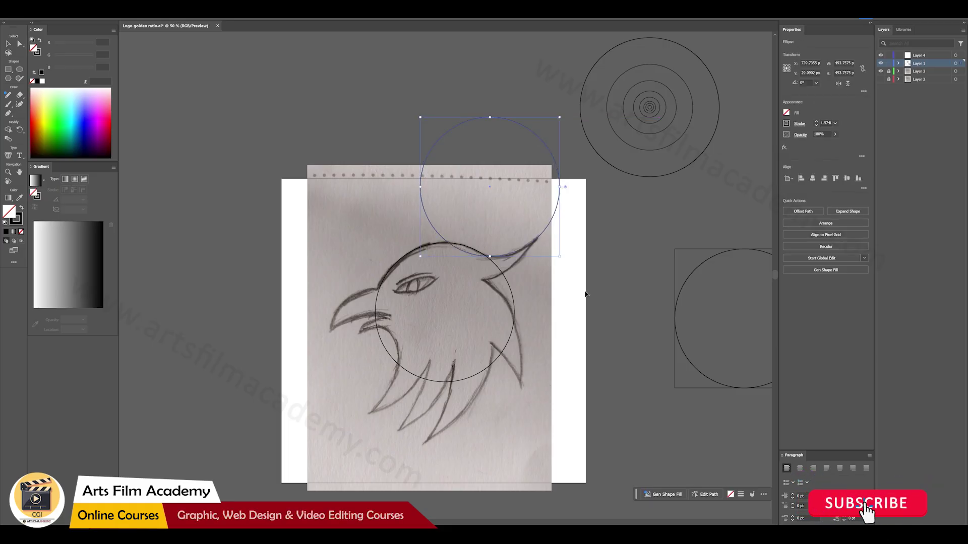
scroll(496, 267, up, 5)
scroll(441, 304, up, 2)
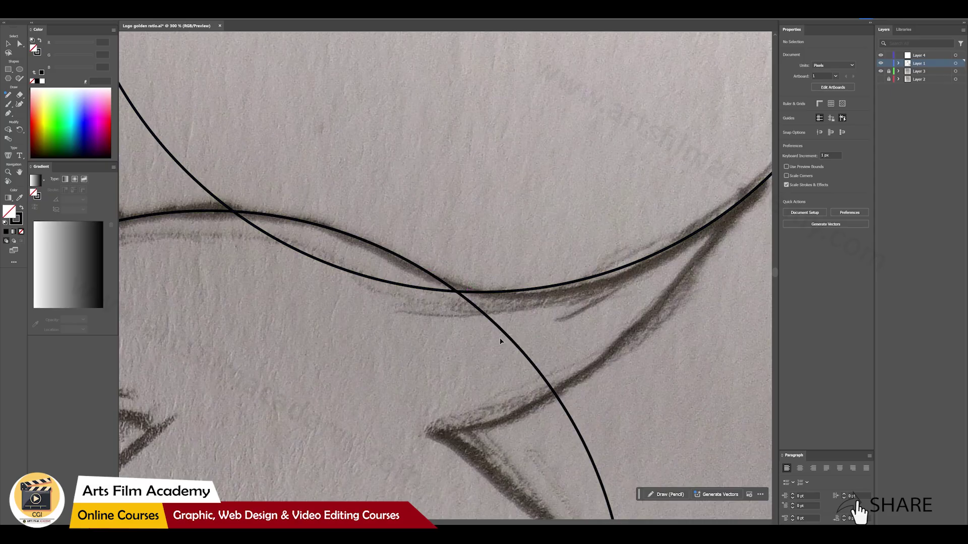
scroll(514, 317, down, 4)
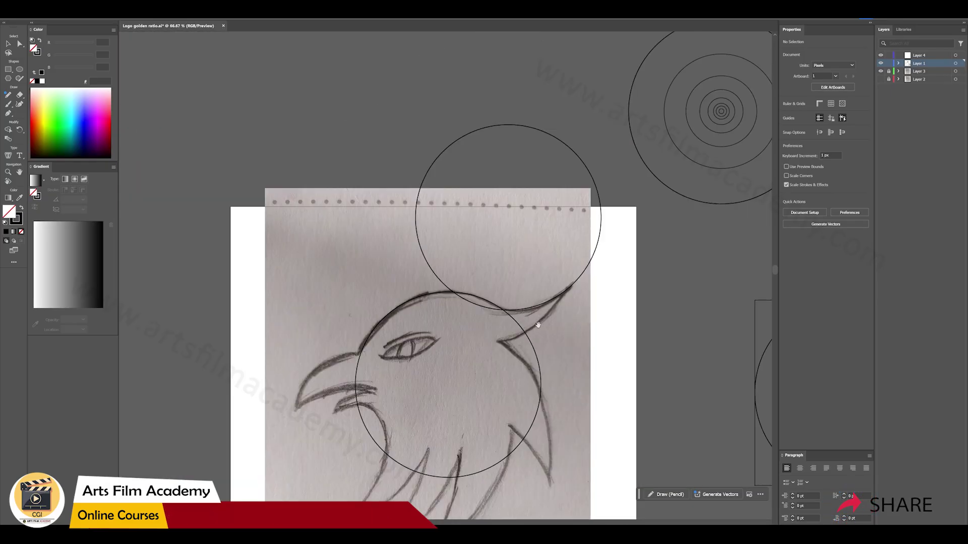
Copy the largest concentric circle again so its arc follows the lower edge of the crest
drag(521, 316, 496, 300)
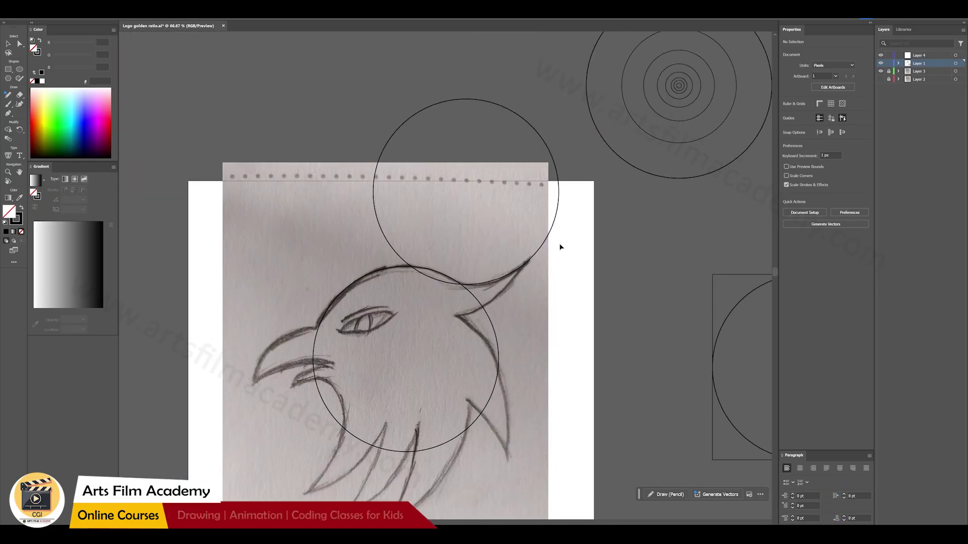
drag(686, 182, 443, 321)
scroll(503, 292, up, 2)
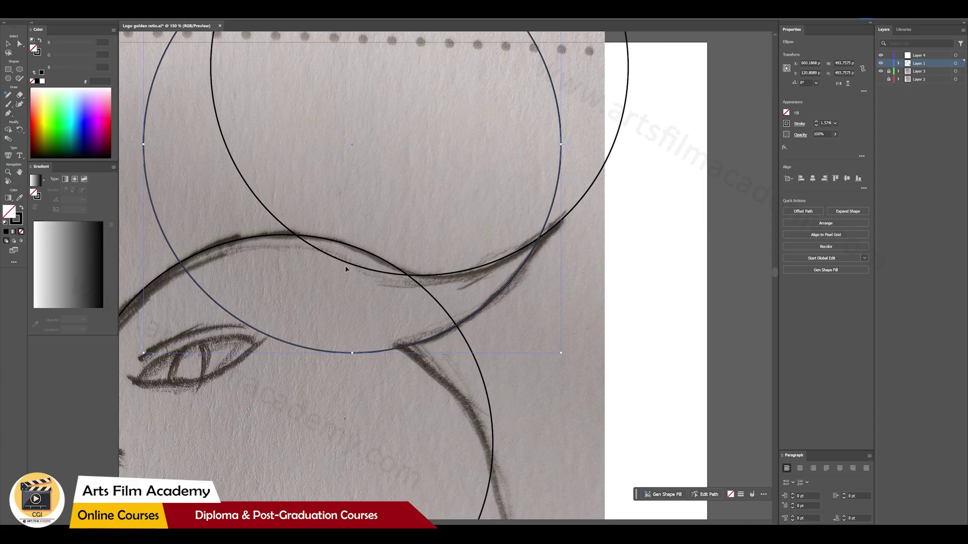
Copy the largest concentric circle onto the head so its arc follows the back of the bird's neck
key(ctrl+minus)
key(ctrl+minus)
key(ctrl+minus)
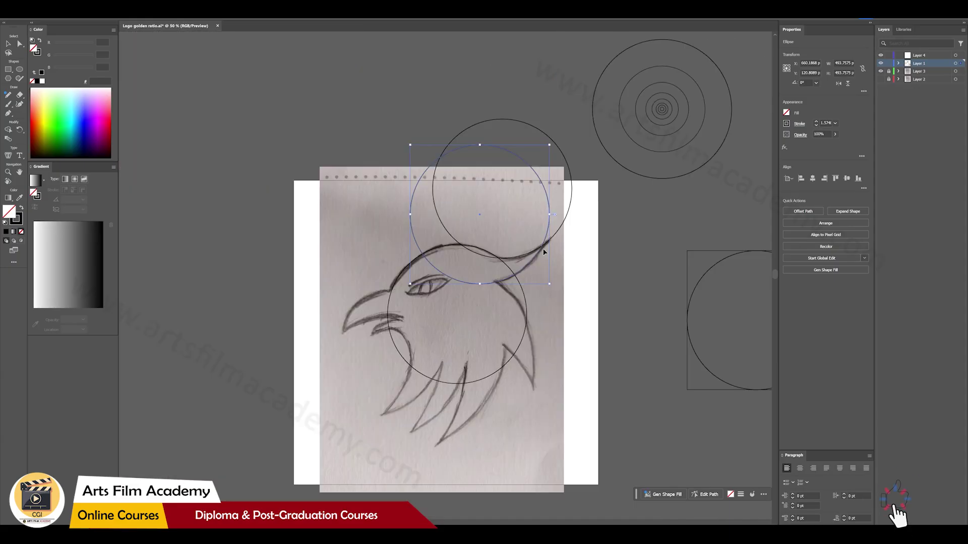
click(642, 144)
drag(657, 144, 454, 377)
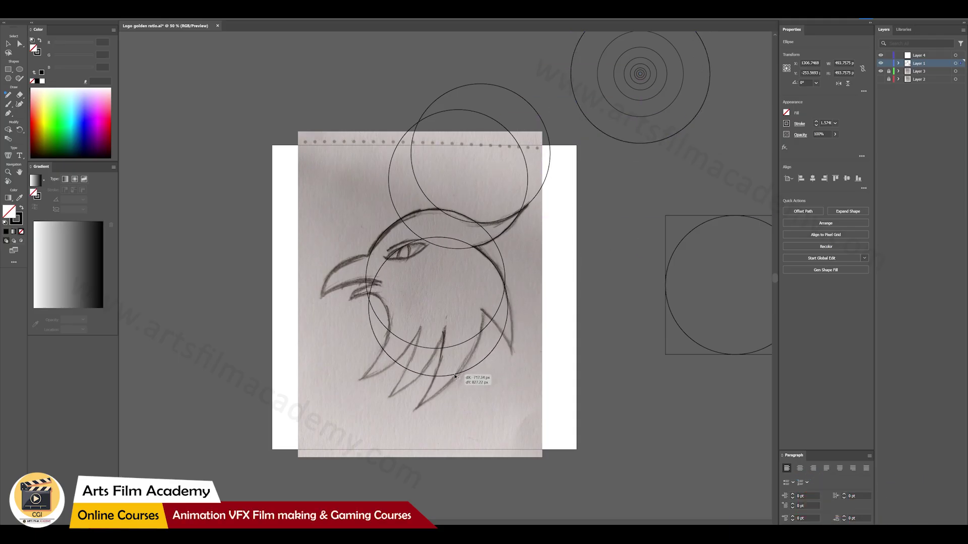
drag(454, 376, 455, 376)
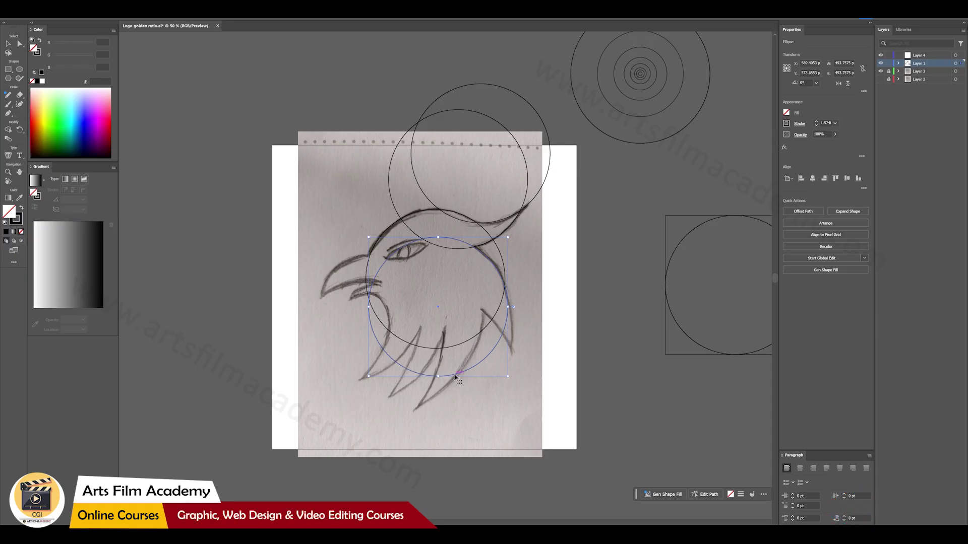
Place another copy of the circle slightly lower so its arc follows the outer edge of the rear neck feather
drag(421, 346, 423, 374)
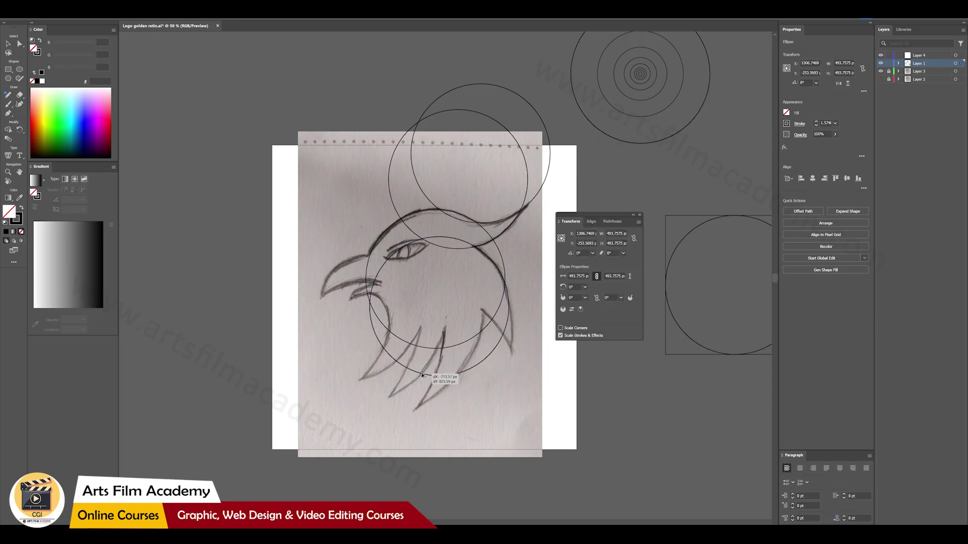
click(482, 377)
scroll(505, 307, up, 1)
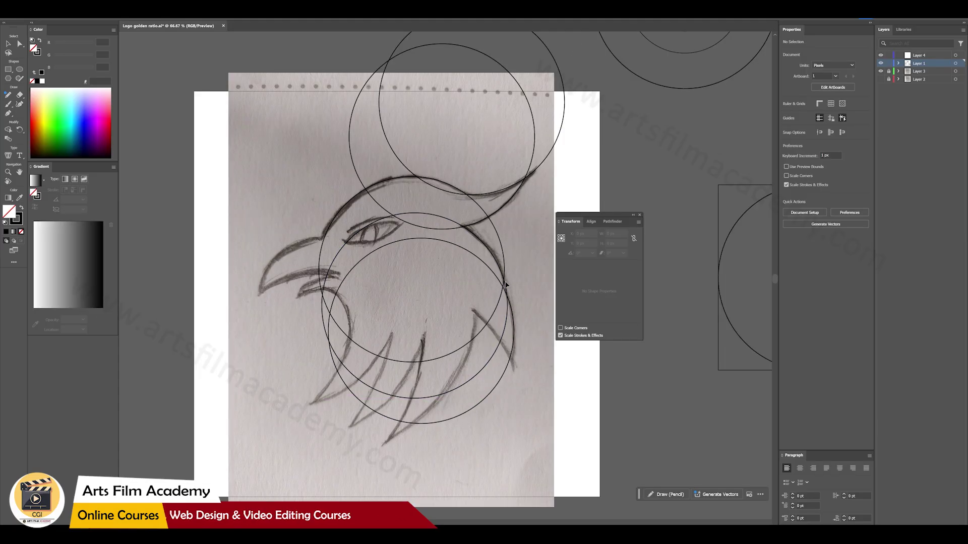
Place a further copy below the head so its upper arc follows the inner edge of the rear neck feather
drag(507, 369, 496, 314)
scroll(514, 367, up, 3)
key(Delete)
scroll(518, 330, down, 2)
key(ctrl+z)
key(ctrl+z)
Place a 591.2752 px circle over the head so its arc fits the outer edge of the longest lower feather
drag(466, 369, 448, 292)
drag(391, 344, 366, 381)
key(Delete)
click(391, 342)
drag(470, 355, 497, 382)
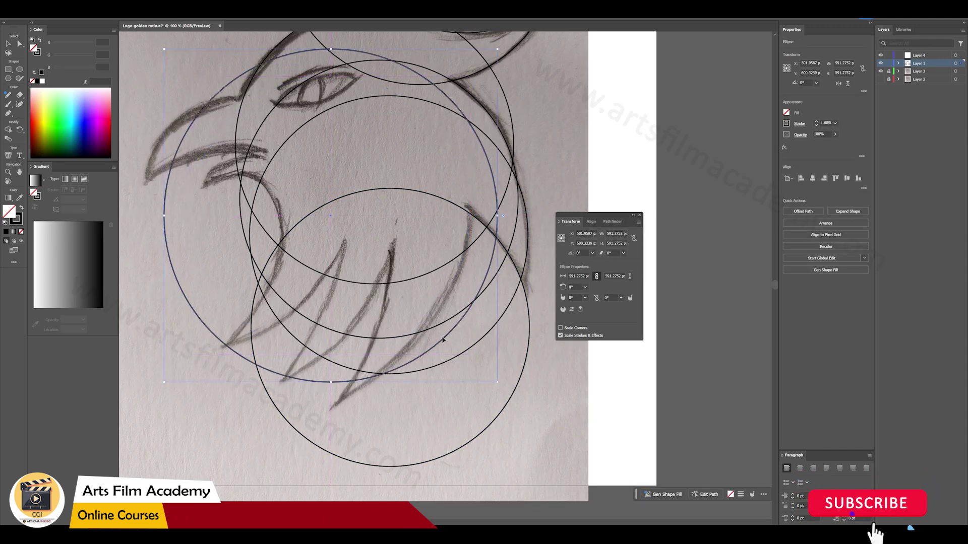
Copy the large circle along the edges of the lower neck feathers and save the document
drag(445, 339, 415, 346)
drag(468, 390, 493, 415)
drag(415, 378, 276, 444)
click(563, 437)
key(ctrl+s)
Fit more circle copies to the remaining front feather edges, move the Transform panel aside and save the document
click(327, 375)
drag(334, 370, 427, 369)
drag(595, 215, 858, 309)
click(463, 355)
drag(464, 354, 470, 289)
drag(466, 293, 409, 330)
drag(410, 330, 496, 283)
drag(495, 283, 526, 324)
drag(485, 375, 404, 426)
click(327, 317)
key(ctrl+s)
Copy smaller concentric circles onto the sketch so their arcs follow the throat curve beneath the beak
click(427, 302)
scroll(296, 400, down, 2)
click(638, 147)
drag(369, 412, 370, 412)
scroll(351, 368, up, 3)
drag(469, 269, 400, 239)
drag(357, 242, 245, 236)
key(Delete)
Fit circle copies to the upper and lower edges of the beak and save the document
scroll(282, 242, down, 3)
drag(506, 134, 323, 263)
scroll(323, 274, up, 2)
scroll(325, 264, up, 1)
drag(331, 308, 386, 221)
scroll(343, 351, down, 3)
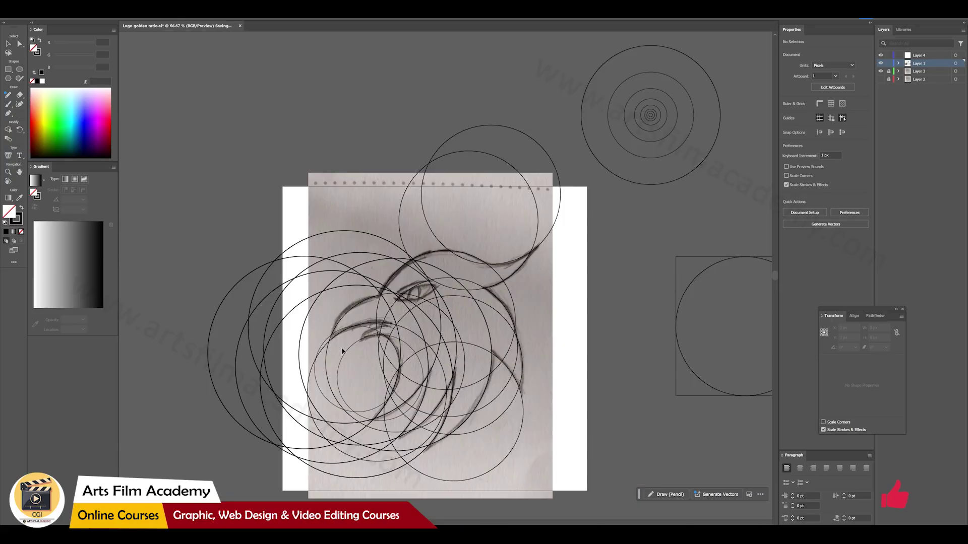
drag(568, 474, 533, 447)
key(ctrl+s)
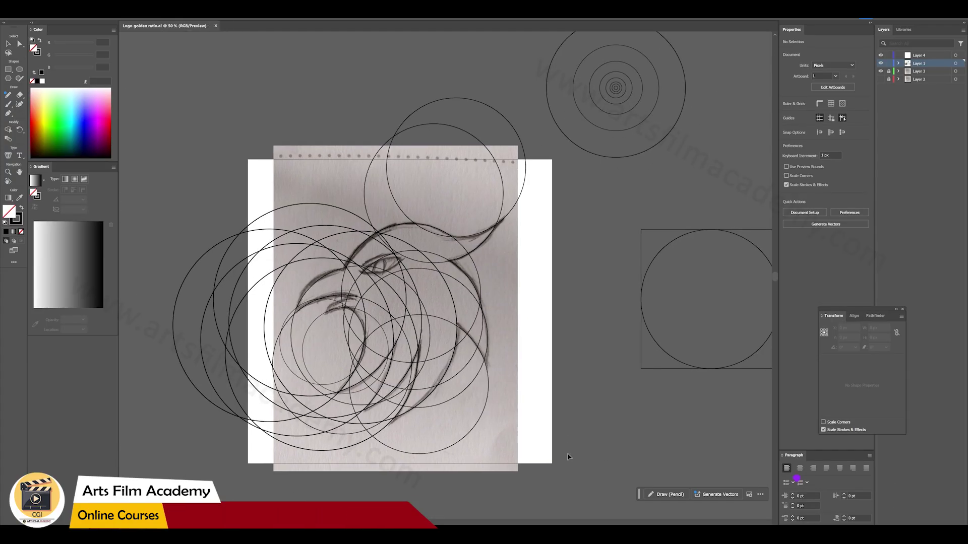
Select all fitted circles and erase the segments above the crest and behind the rear feathers with Shape Builder
drag(149, 143, 360, 328)
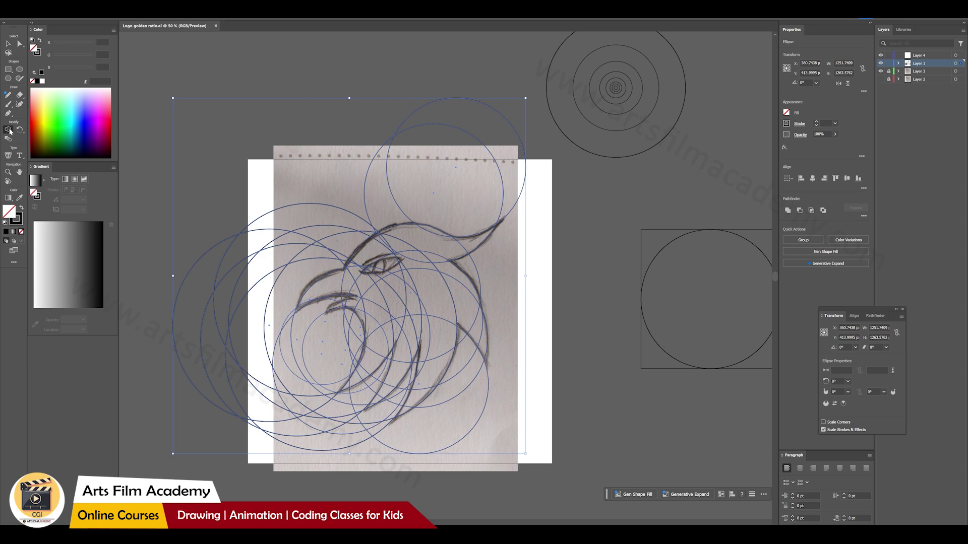
mouse_move(380, 187)
mouse_down()
mouse_move(401, 180)
mouse_move(452, 125)
mouse_up()
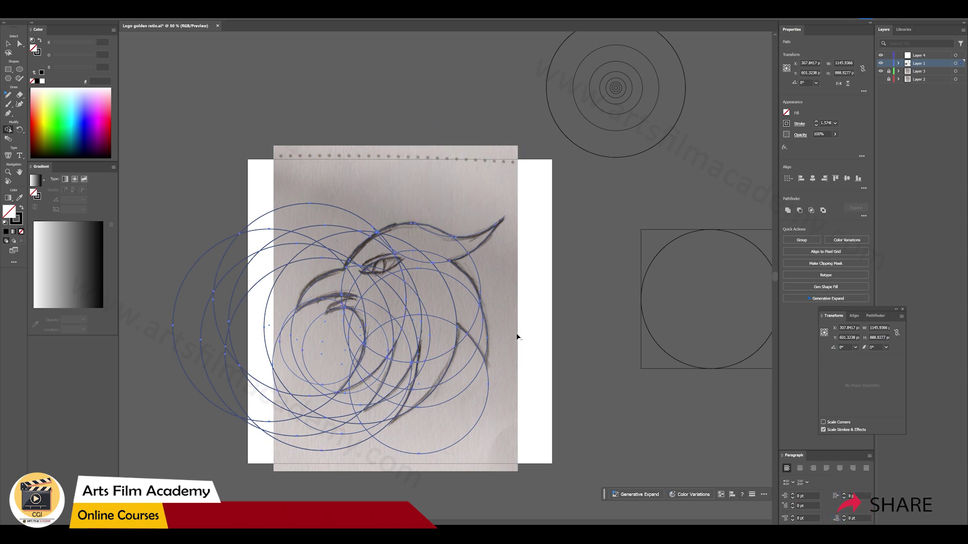
drag(461, 338, 444, 455)
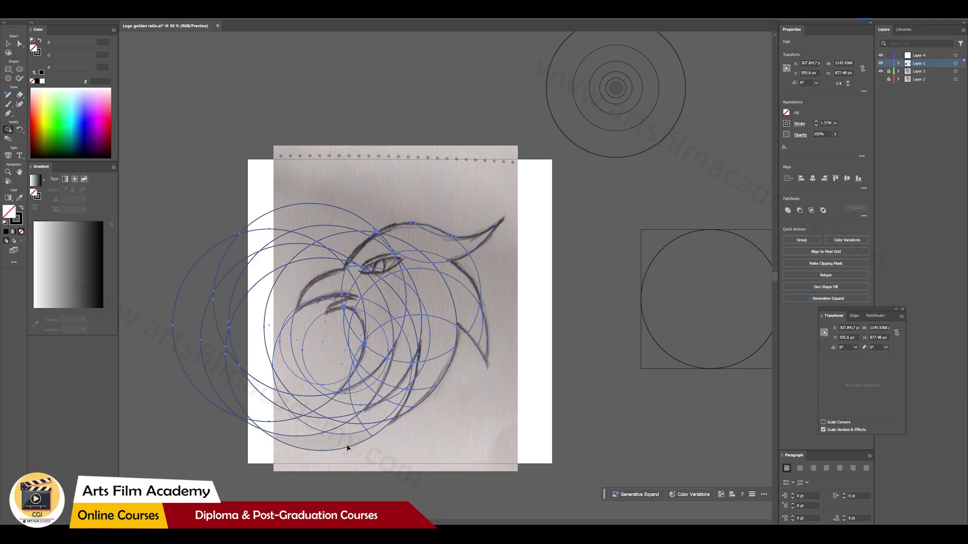
alt+click(373, 422)
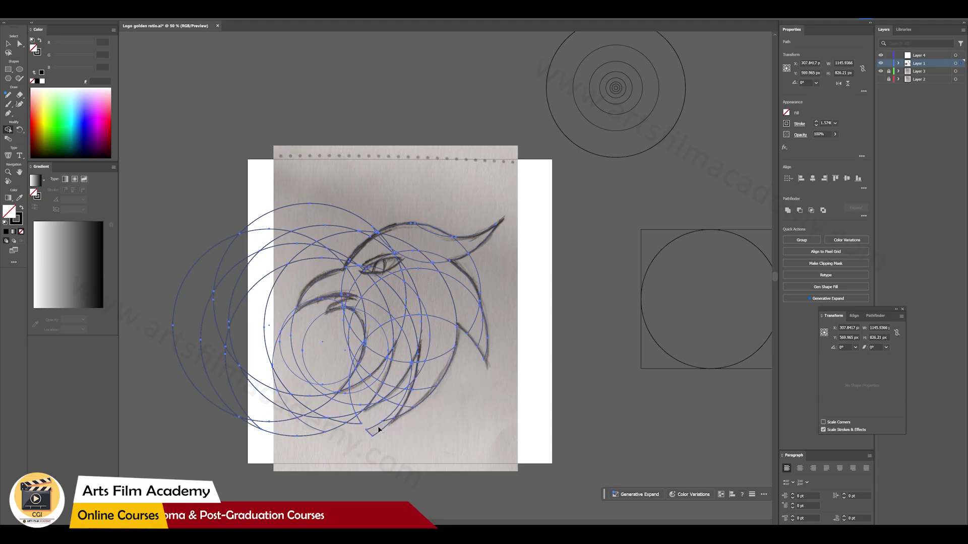
Erase the circle segments lying in the gaps between the lower neck feathers with Shape Builder
scroll(395, 416, up, 3)
alt+click(371, 354)
mouse_move(303, 423)
mouse_down()
mouse_move(232, 372)
mouse_move(255, 335)
mouse_up()
mouse_move(297, 388)
mouse_down()
mouse_move(294, 343)
mouse_move(350, 312)
mouse_up()
drag(384, 236, 335, 303)
drag(277, 381, 482, 361)
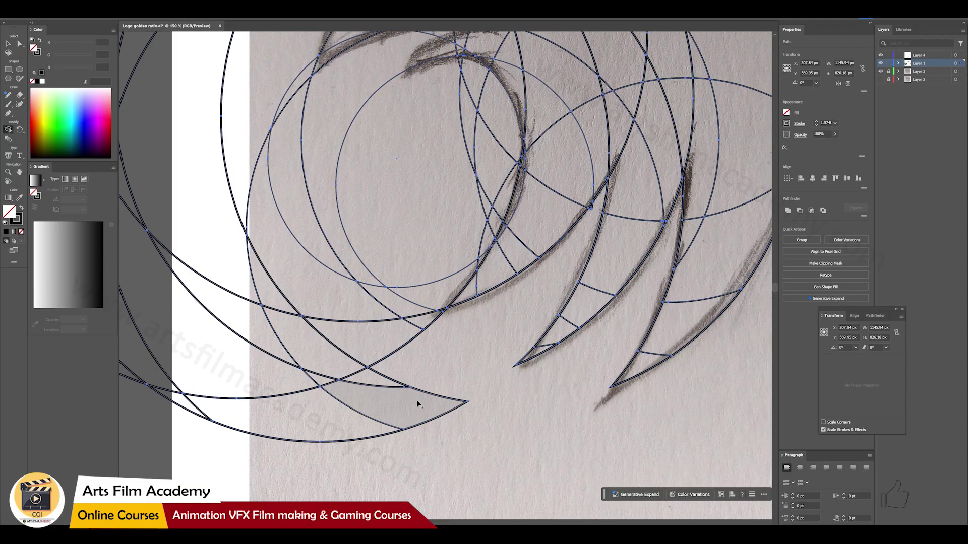
Erase the circle segments in front of the beak, inside the throat and around the front feather
scroll(450, 428, down, 3)
alt+click(367, 262)
drag(482, 164, 496, 159)
scroll(404, 298, up, 2)
drag(339, 274, 448, 343)
drag(391, 422, 360, 318)
drag(391, 400, 445, 380)
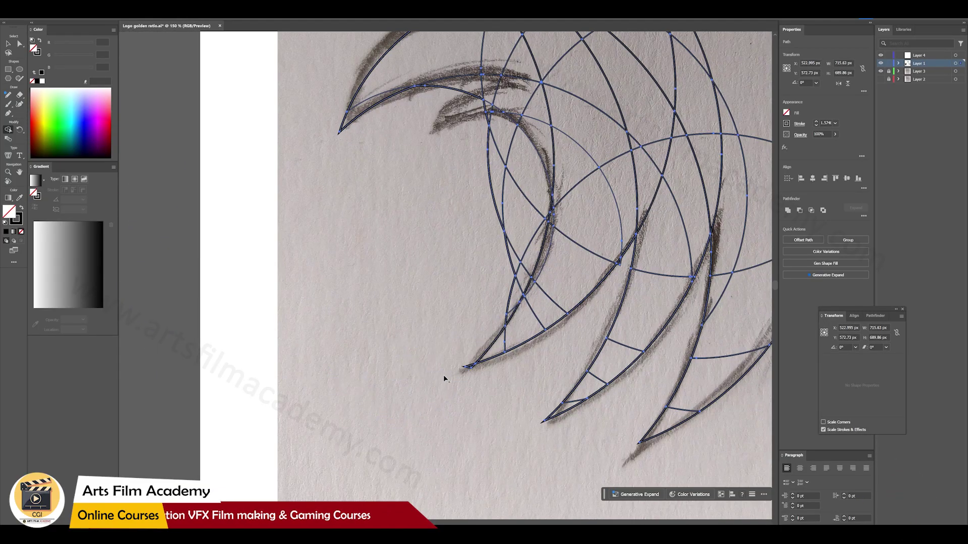
scroll(444, 379, up, 1)
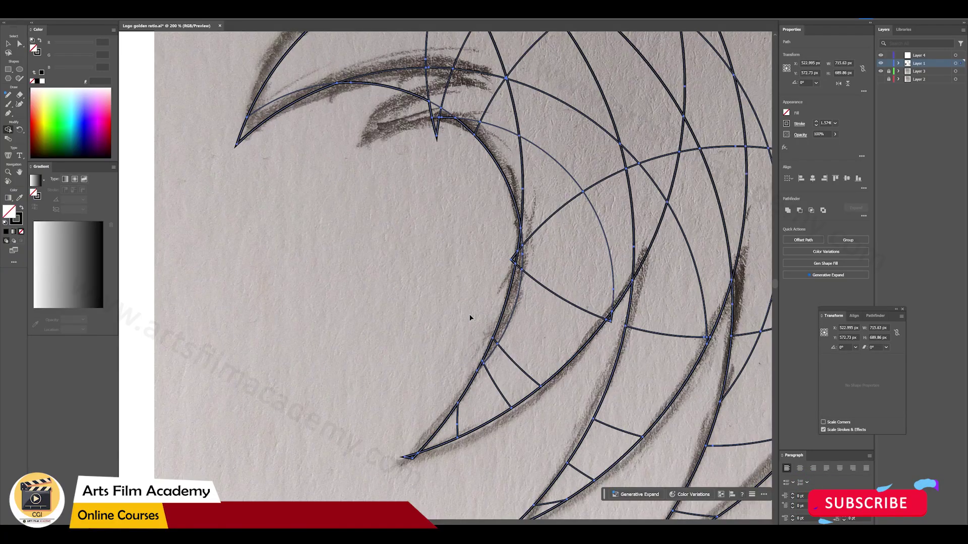
scroll(469, 318, down, 1)
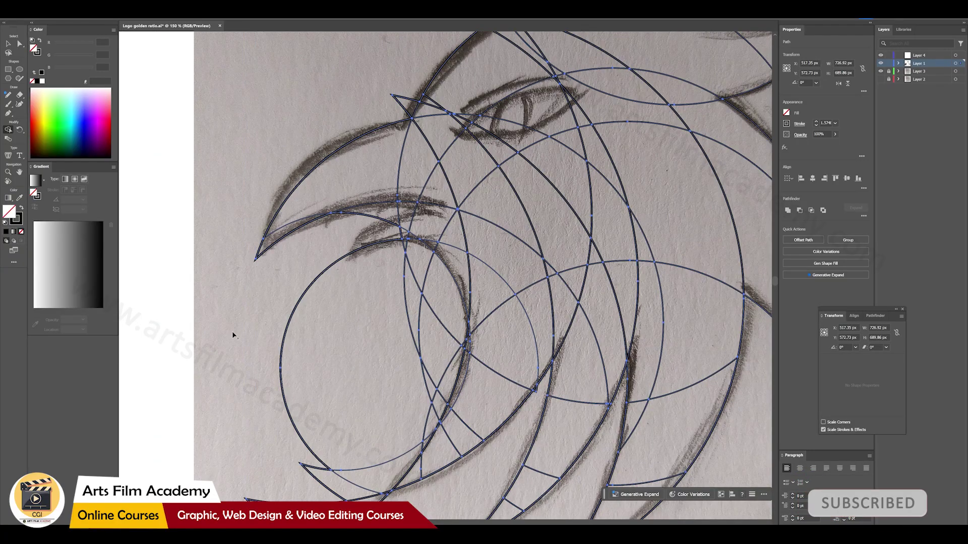
Undo the last erasures around the throat and front feather and deselect the artwork
scroll(340, 330, down, 2)
scroll(335, 335, up, 1)
key(ctrl+z)
key(v)
click(251, 298)
scroll(251, 298, down, 1)
drag(251, 298, 243, 310)
Try to fit a copy of the largest concentric circle over the throat and front feathers
click(679, 90)
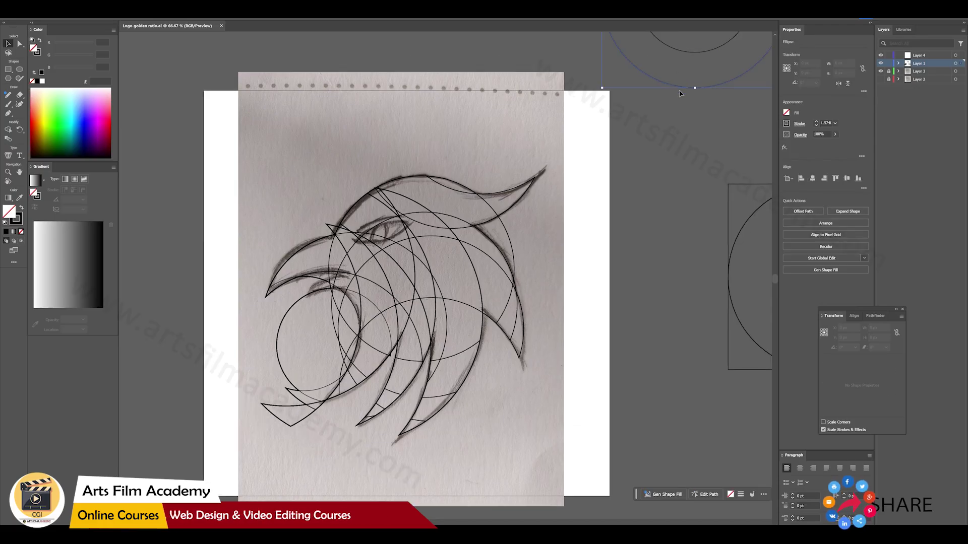
click(335, 457)
scroll(294, 398, up, 2)
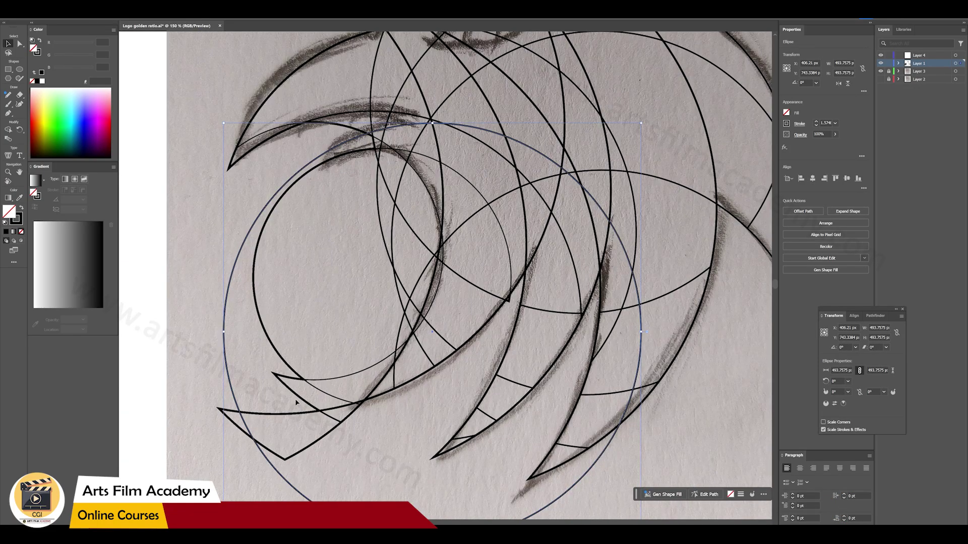
key(ctrl+a)
key(ctrl+s)
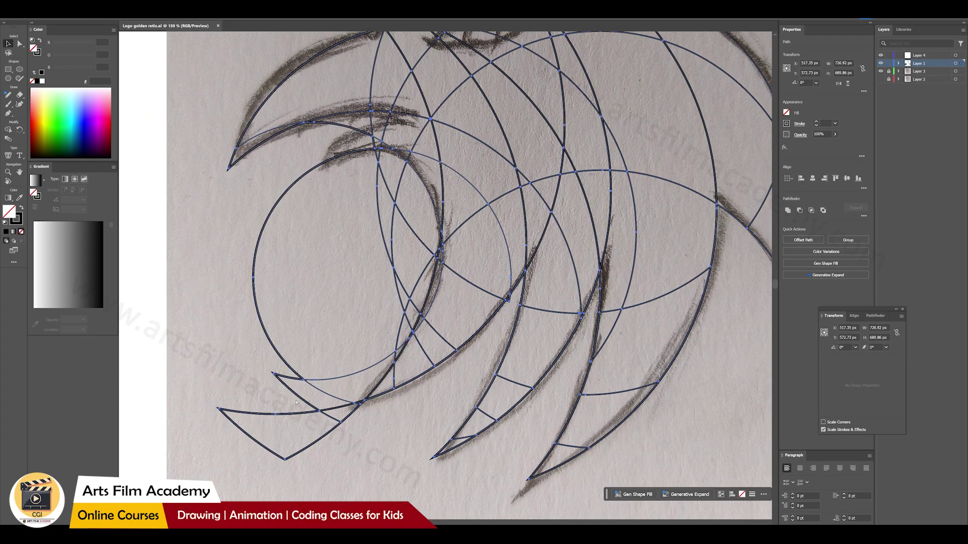
Copy the 304.9678 px concentric circle onto the throat for the lower beak's edge and select the whole bird artwork
click(242, 368)
scroll(242, 367, down, 3)
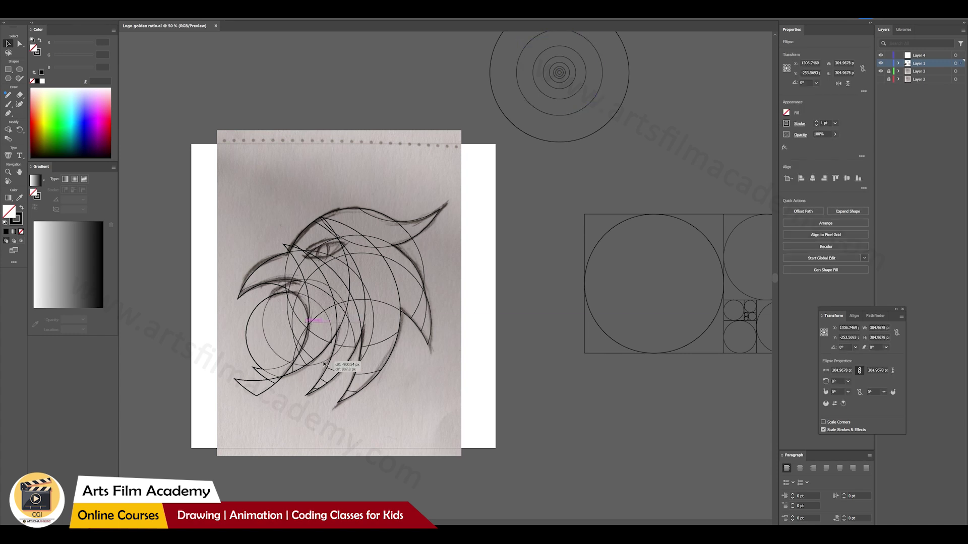
drag(217, 201, 446, 409)
scroll(186, 339, up, 2)
Erase the throat area and the leftover segments in front of the front feather with Shape Builder
key(shift+m)
alt+click(328, 328)
alt+click(370, 328)
alt+click(414, 302)
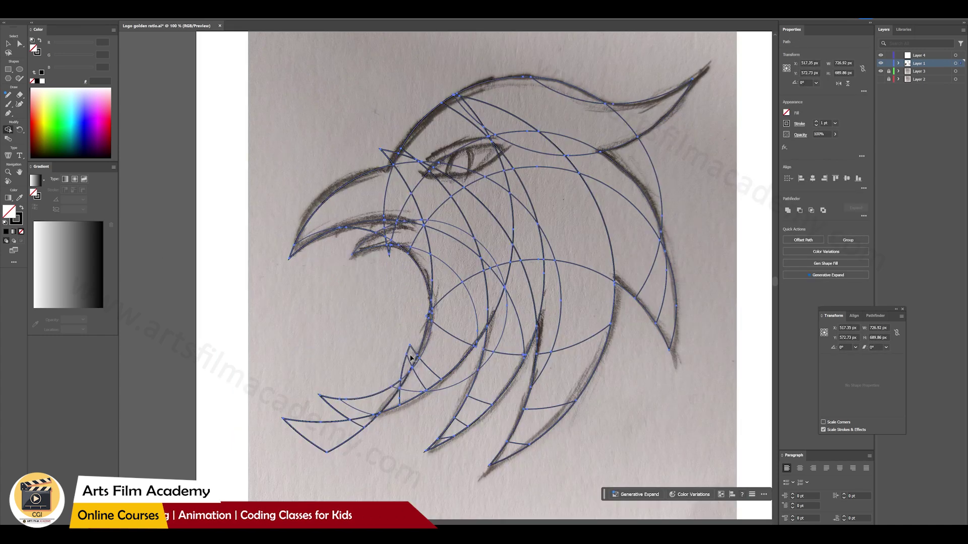
drag(385, 396, 325, 434)
Merge the crest regions and the regions along the back of the neck with Shape Builder
drag(547, 327, 487, 326)
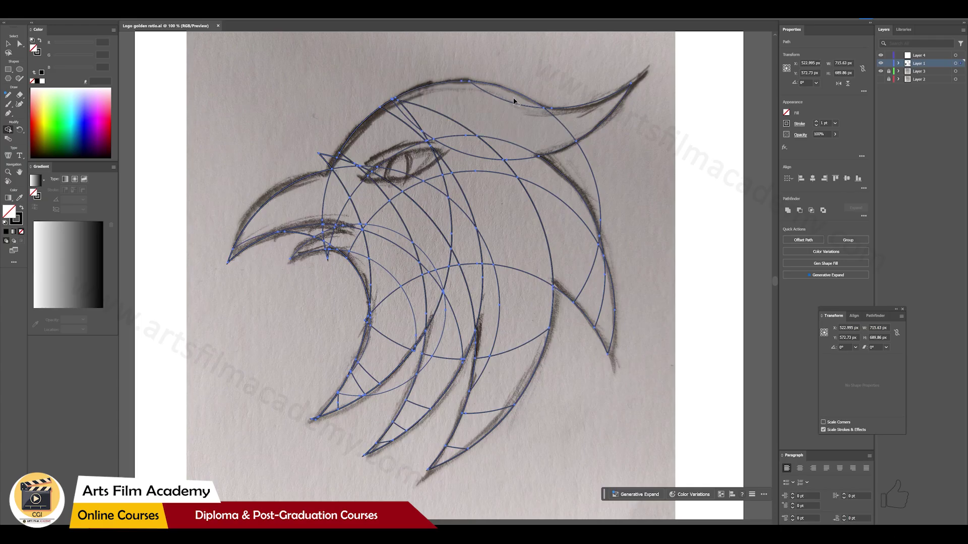
drag(449, 136, 508, 154)
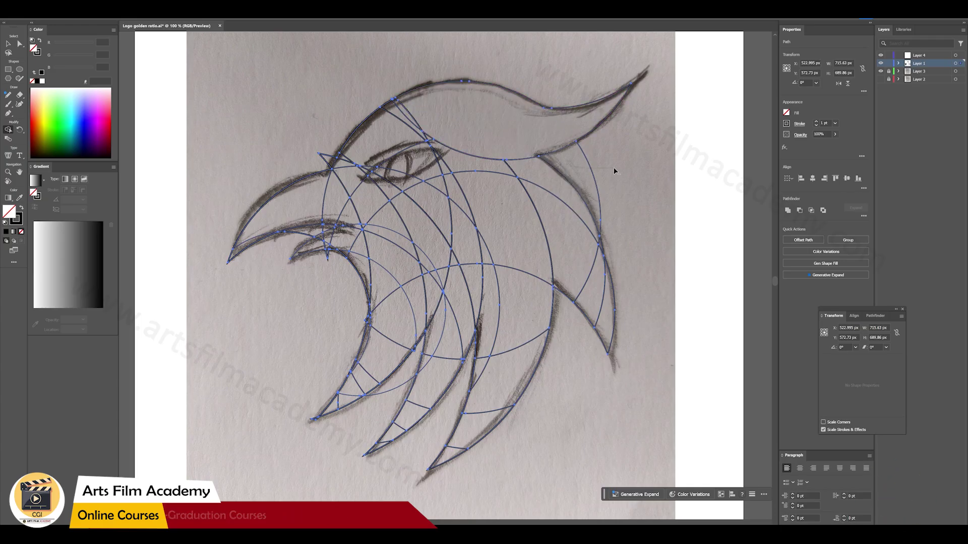
mouse_move(567, 223)
mouse_down()
mouse_move(608, 318)
mouse_move(512, 217)
mouse_up()
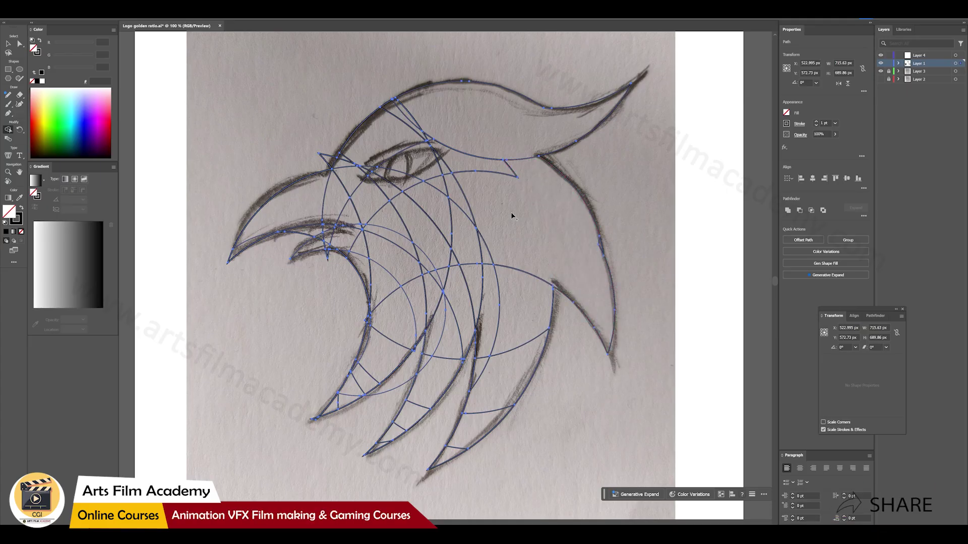
Merge the forehead, eye area and longest rear feather regions into the head shape
mouse_move(511, 216)
mouse_down()
mouse_move(432, 203)
mouse_move(431, 119)
mouse_move(470, 122)
mouse_move(396, 99)
mouse_move(476, 180)
mouse_up()
alt+click(432, 145)
alt+click(452, 187)
alt+click(328, 160)
alt+click(488, 270)
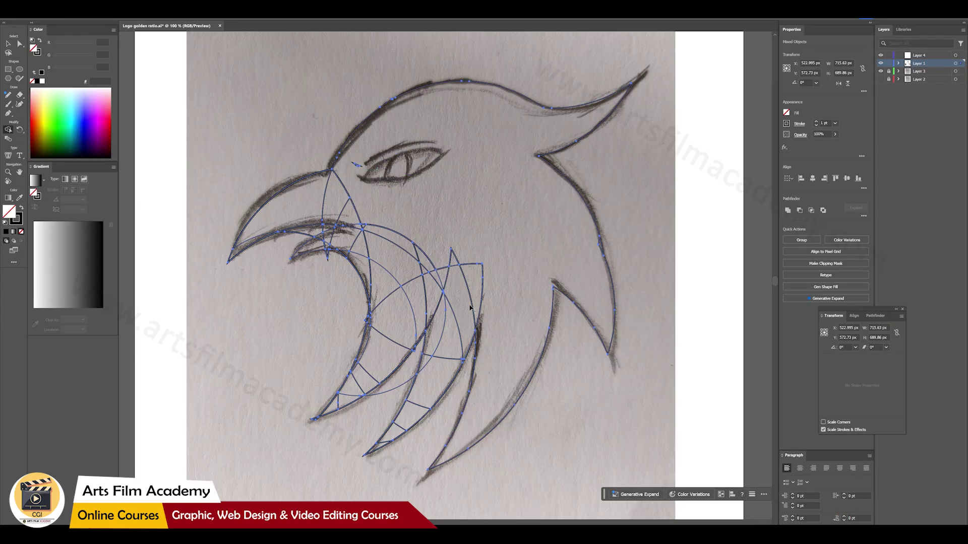
Merge the cheek, lower beak, middle feather and front feather regions into the head shape
mouse_move(455, 262)
mouse_down()
mouse_move(426, 389)
mouse_move(462, 332)
mouse_move(453, 274)
mouse_move(335, 208)
mouse_up()
alt+click(363, 227)
alt+click(326, 255)
alt+click(321, 238)
alt+click(382, 282)
alt+click(423, 270)
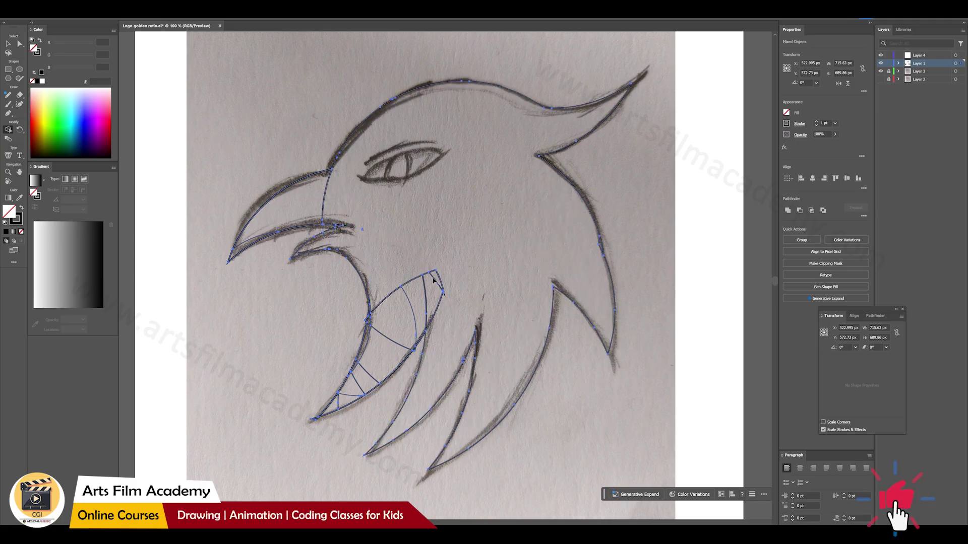
drag(338, 402, 442, 290)
Clean up the tiny leftover regions at the corner of the mouth with Shape Builder
scroll(355, 229, up, 5)
alt+click(400, 234)
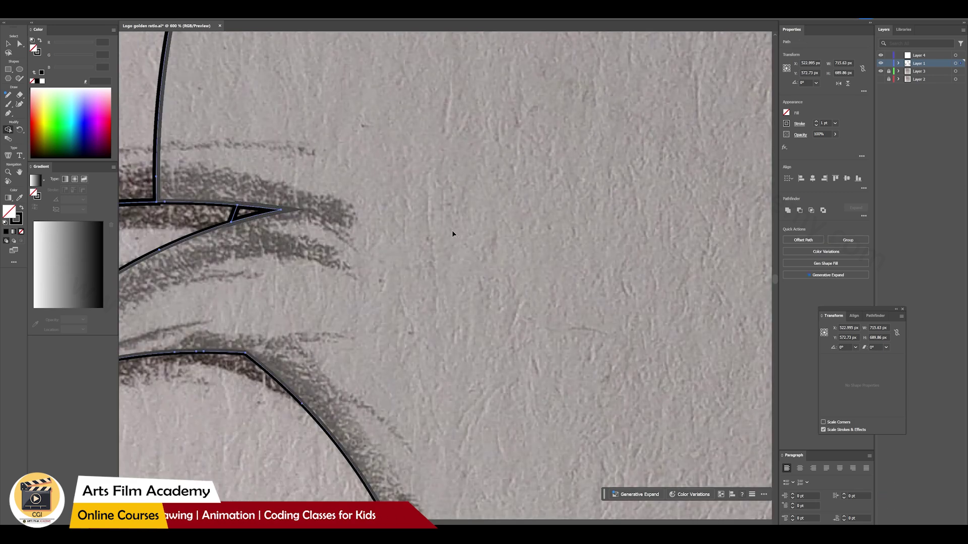
alt+click(244, 217)
scroll(359, 239, down, 4)
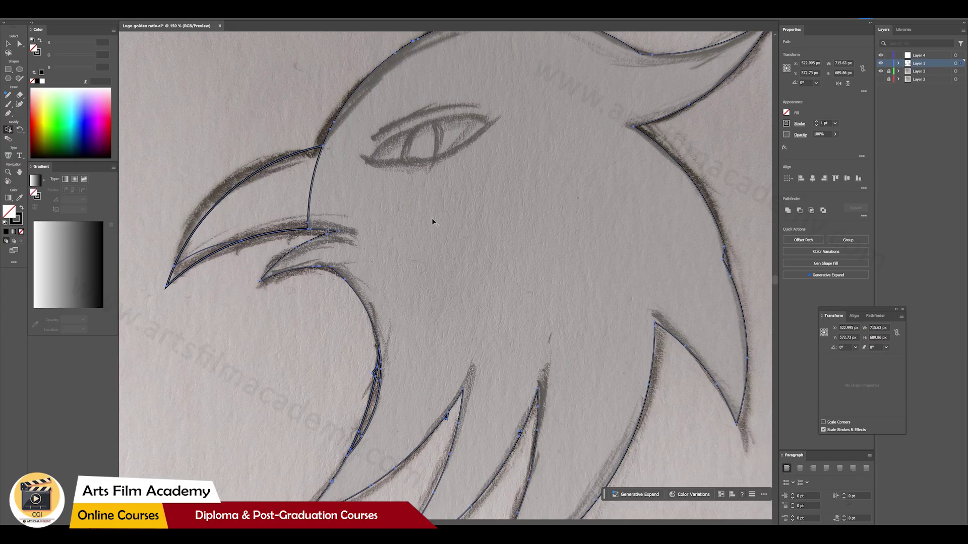
Try erasing the upper beak region, restore it and save the document
alt+drag(240, 216, 220, 249)
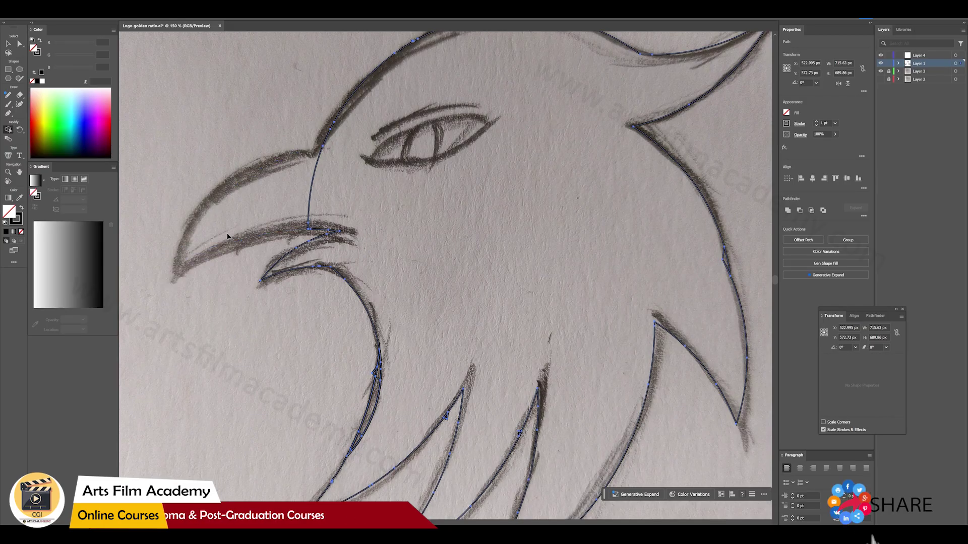
key(ctrl+shift+z)
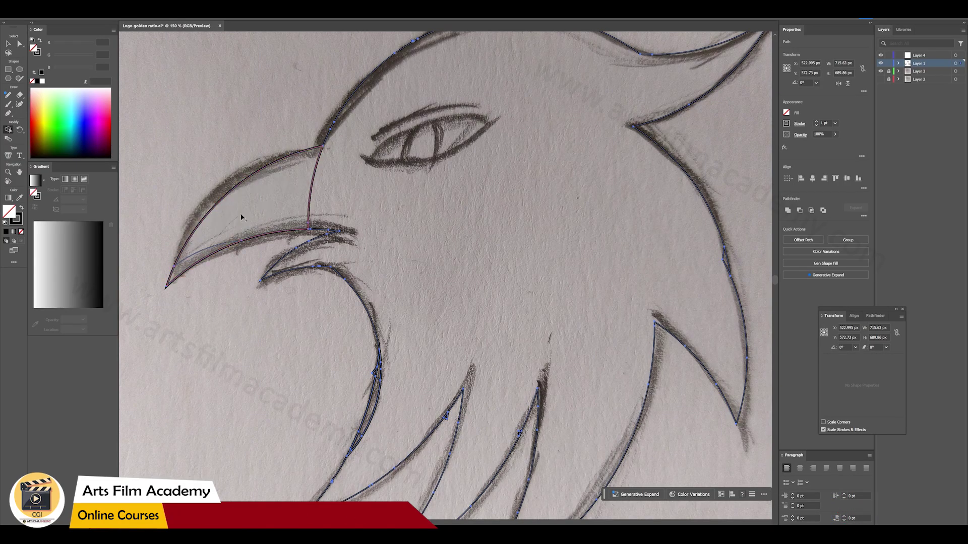
key(ctrl+s)
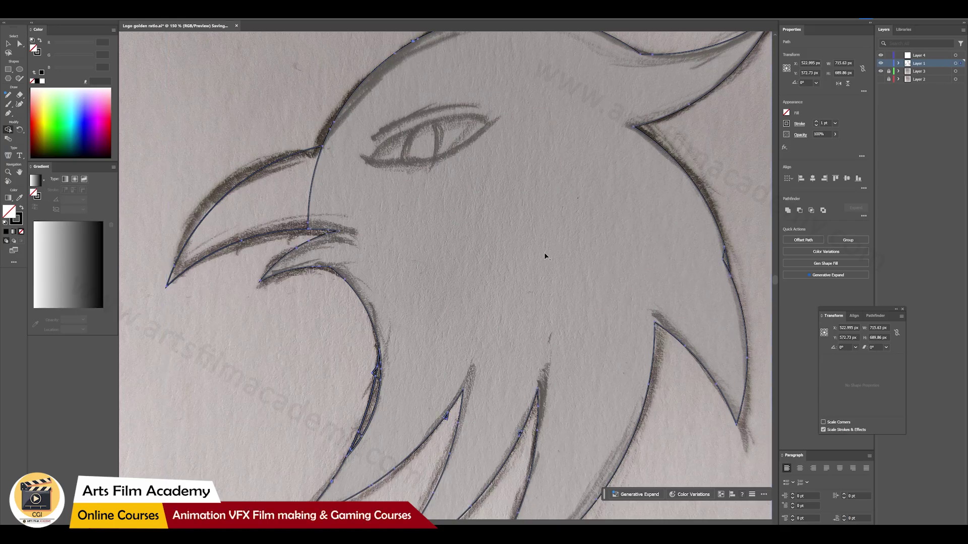
Merge or erase the leftover slivers along the throat curve of the bird's head with Shape Builder
scroll(714, 269, up, 1)
drag(713, 263, 486, 269)
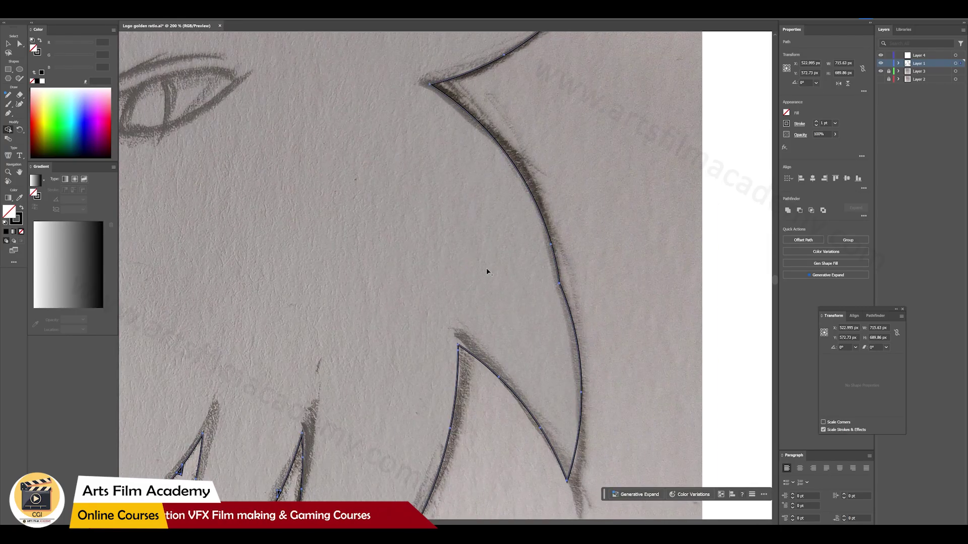
scroll(486, 267, down, 2)
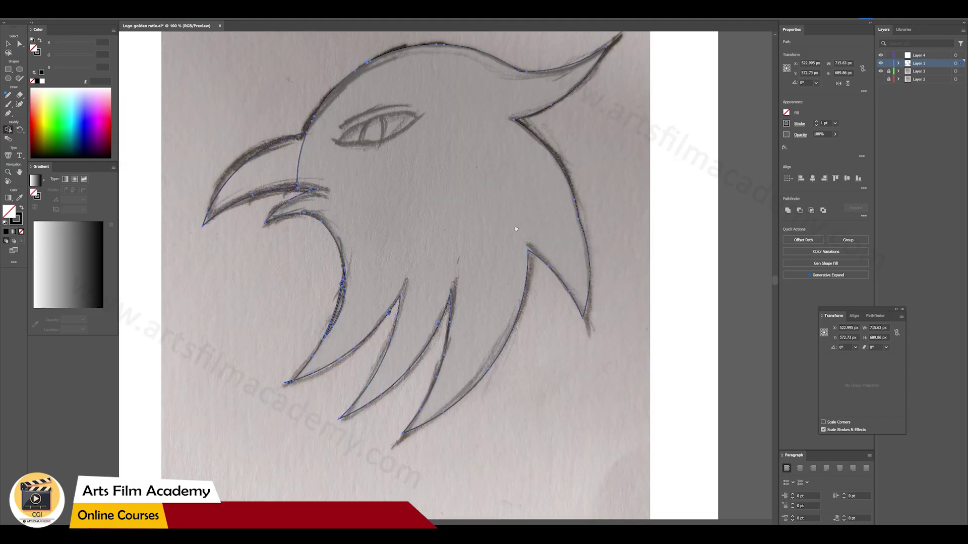
scroll(355, 309, up, 2)
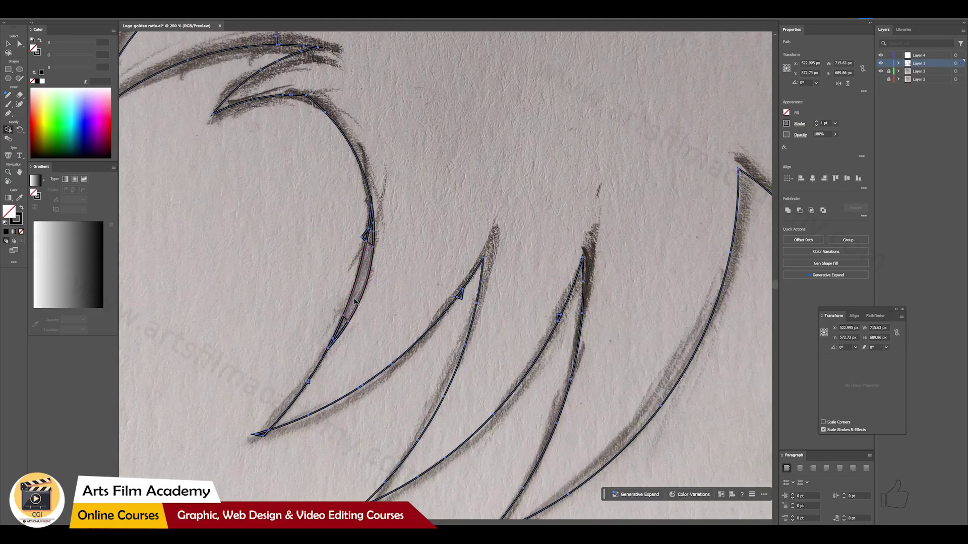
click(354, 302)
alt+click(333, 339)
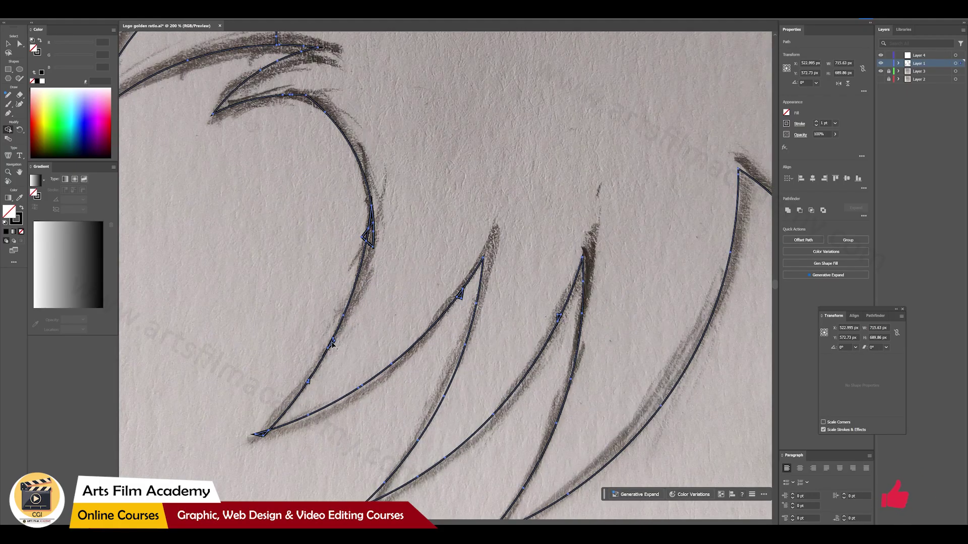
alt+click(371, 222)
alt+click(365, 236)
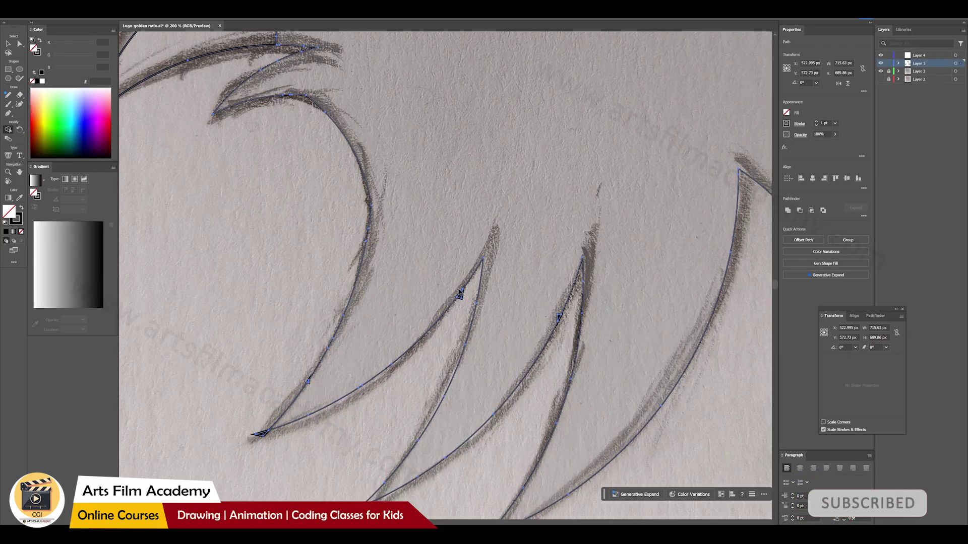
Clean up the remaining tiny regions at the notches between the front feathers and at the frontmost feather tip with Shape Builder
scroll(457, 308, up, 2)
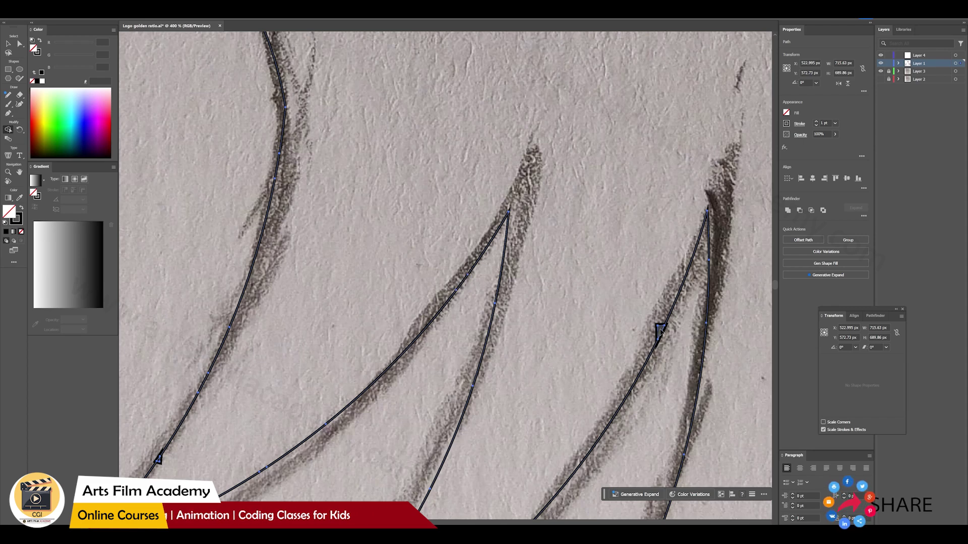
click(614, 324)
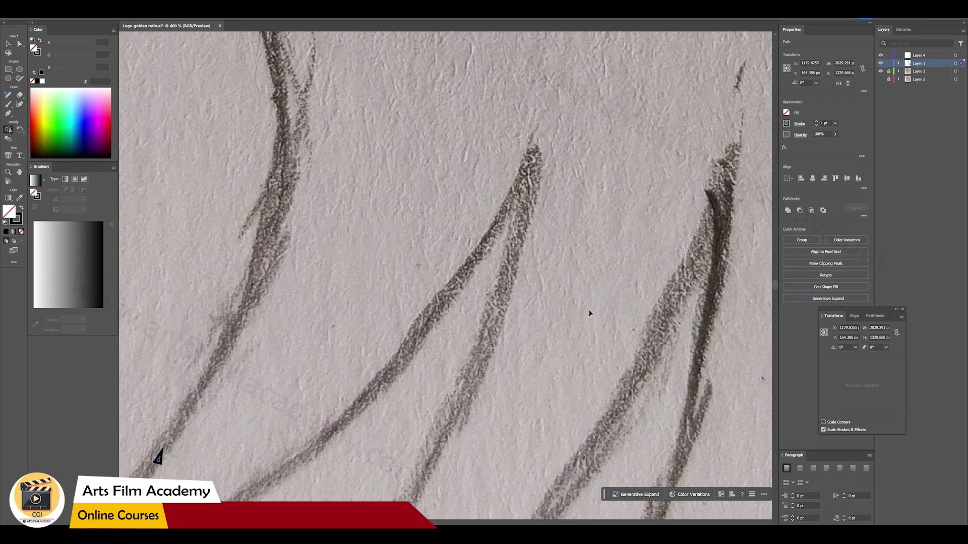
key(ctrl+a)
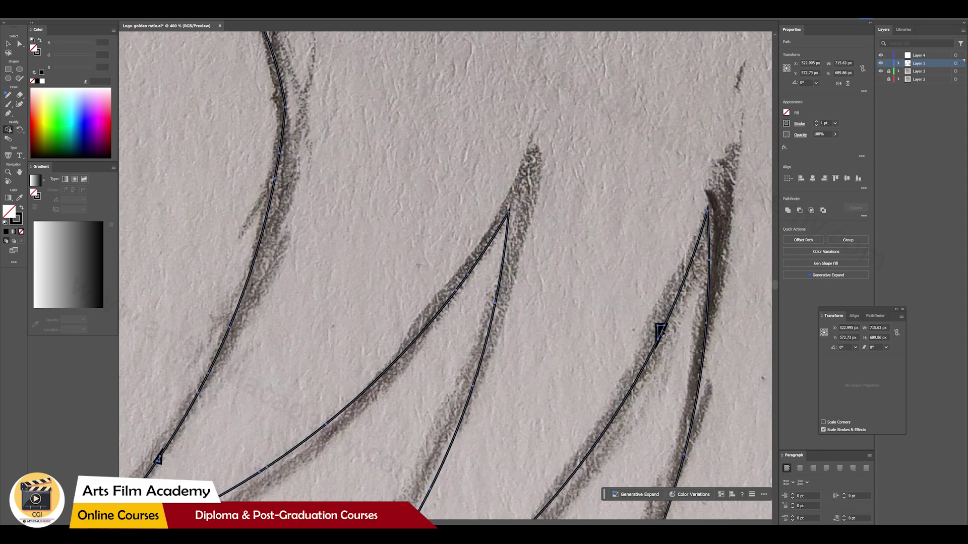
mouse_move(660, 331)
mouse_down()
mouse_move(595, 338)
mouse_move(577, 323)
mouse_move(580, 262)
mouse_up()
scroll(592, 327, down, 3)
scroll(388, 362, up, 5)
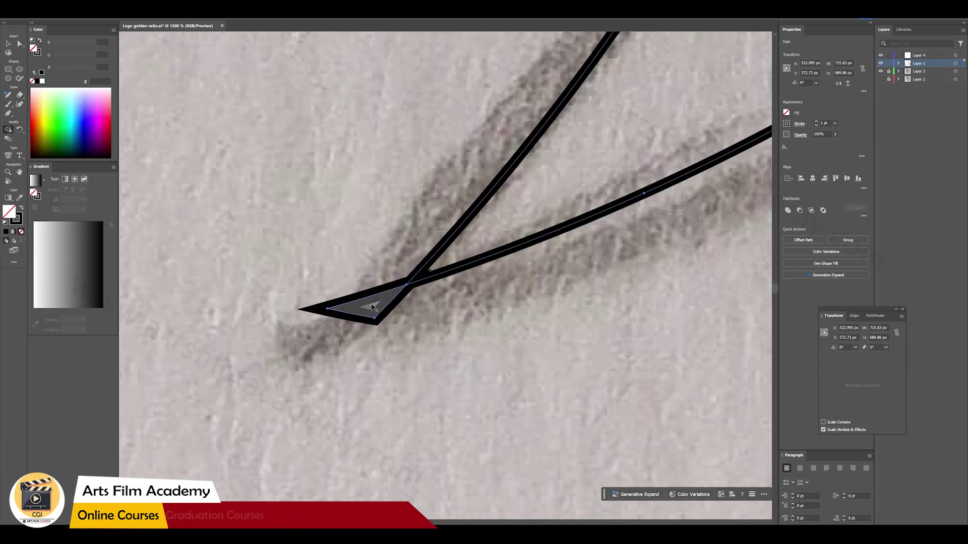
scroll(371, 306, down, 10)
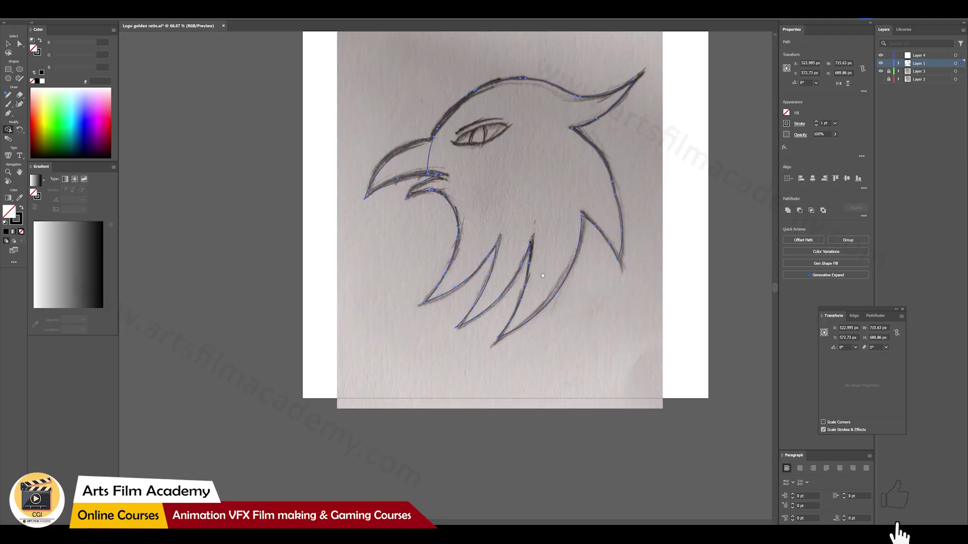
Save the document and hide the pencil sketch layer, leaving the artwork deselected
drag(543, 275, 507, 324)
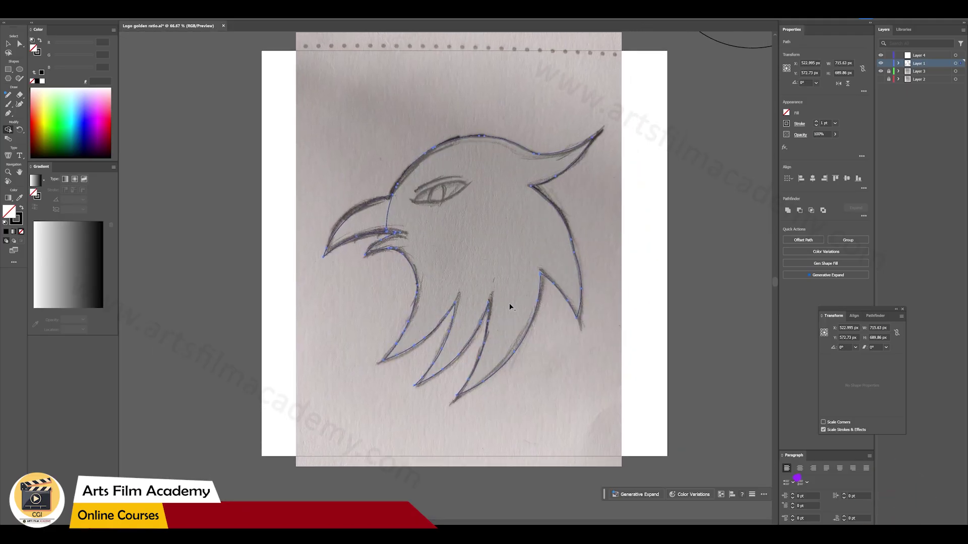
scroll(338, 229, up, 4)
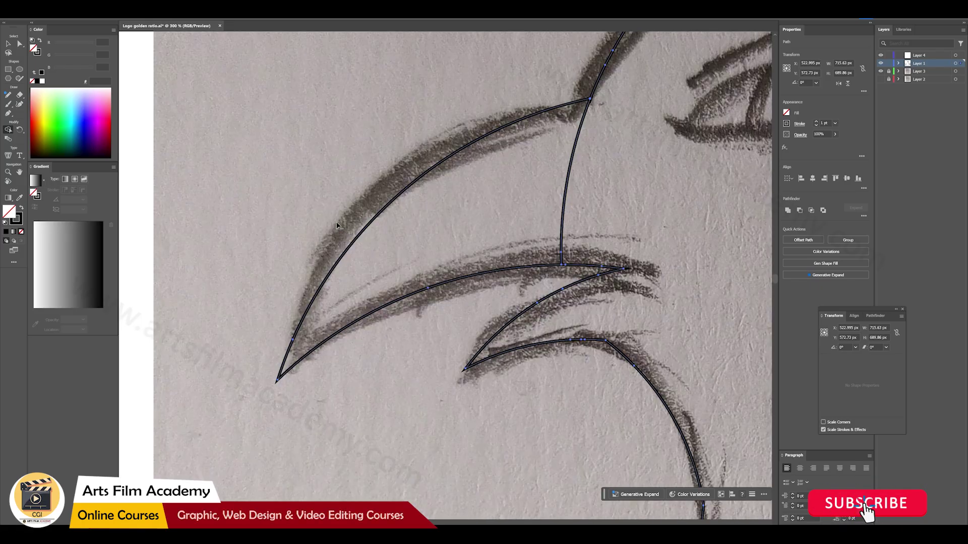
mouse_move(557, 230)
mouse_down()
mouse_move(377, 270)
mouse_move(368, 288)
mouse_up()
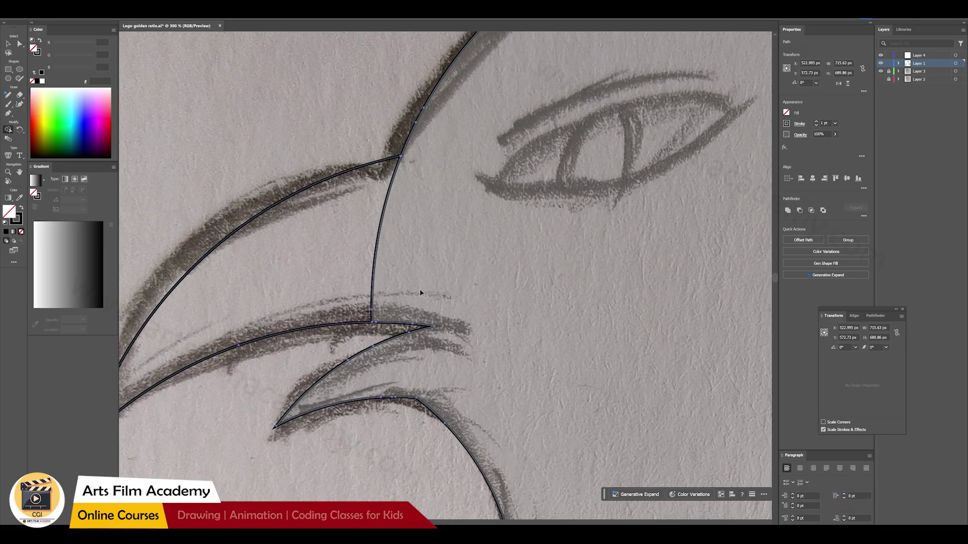
scroll(421, 293, down, 2)
drag(506, 342, 390, 292)
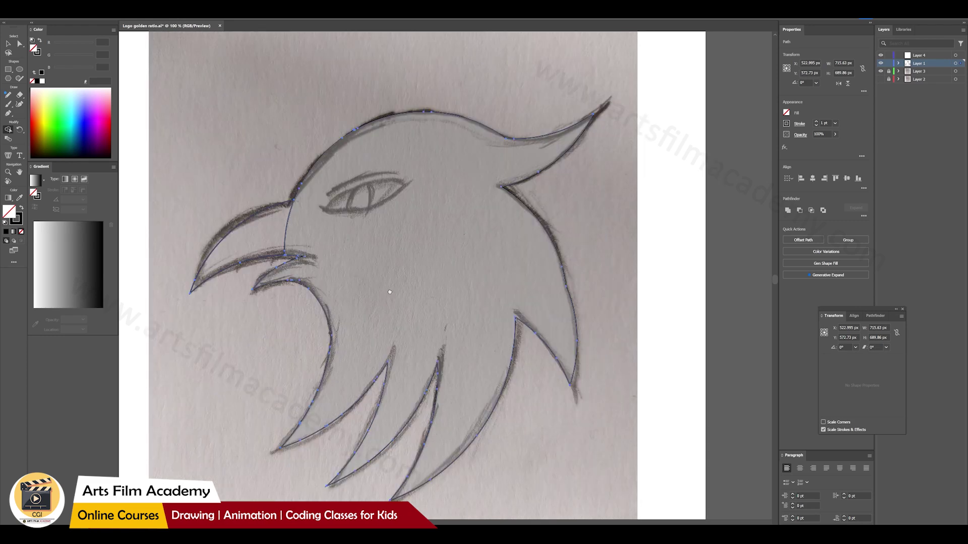
key(v)
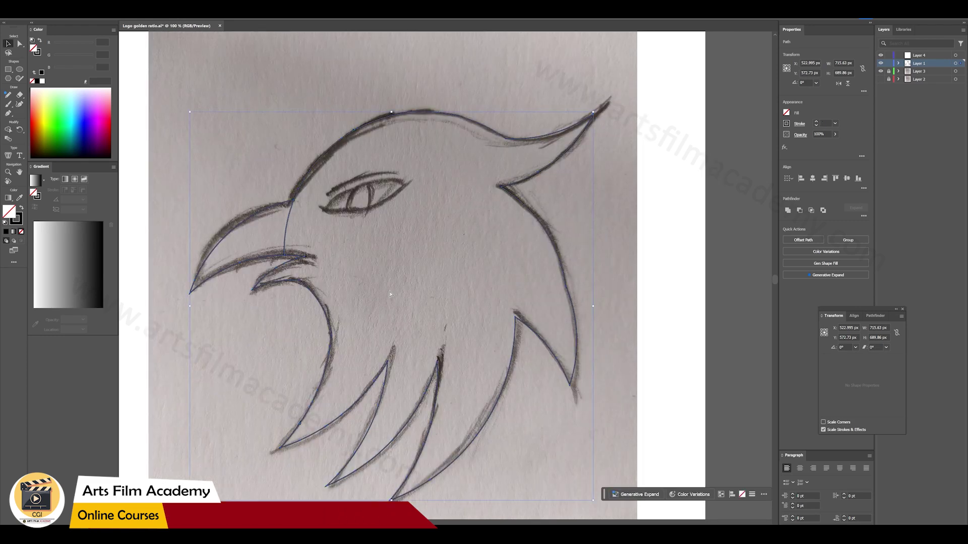
click(390, 294)
key(ctrl+s)
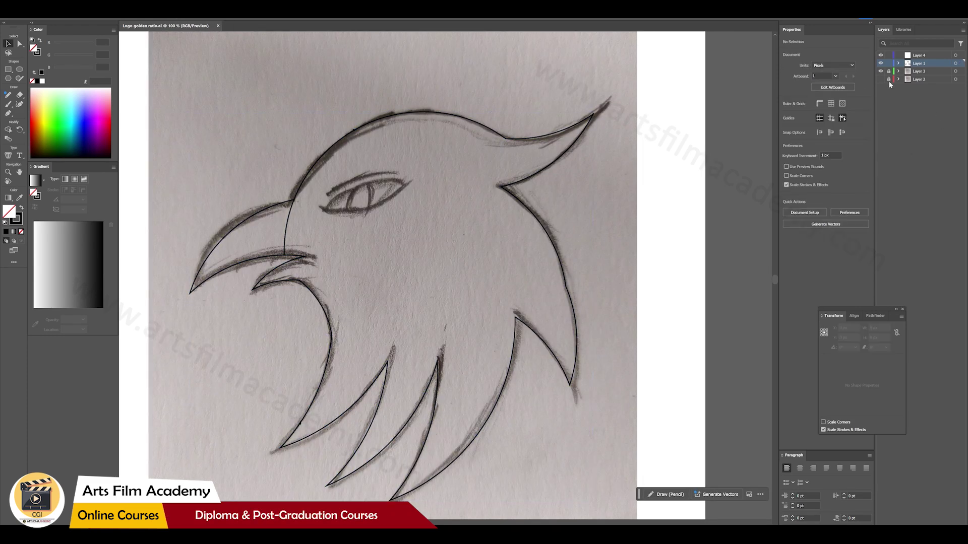
click(881, 71)
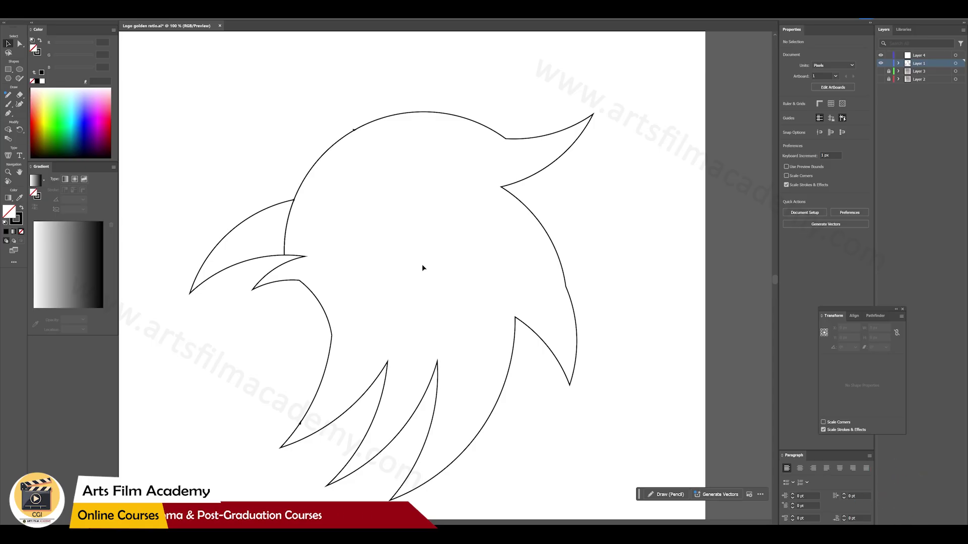
Delete the anchor point forming the kink on the back edge of the head outline
click(561, 268)
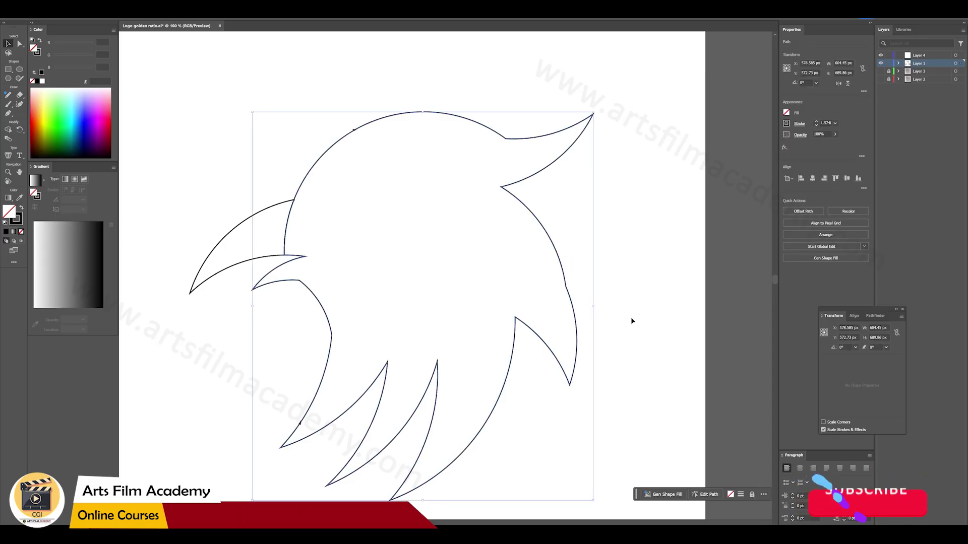
click(278, 260)
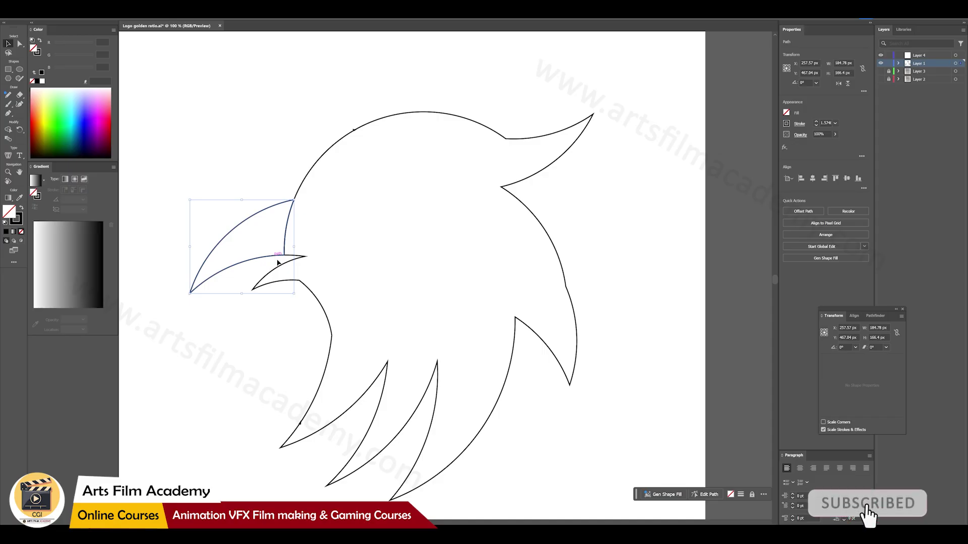
click(362, 276)
click(577, 323)
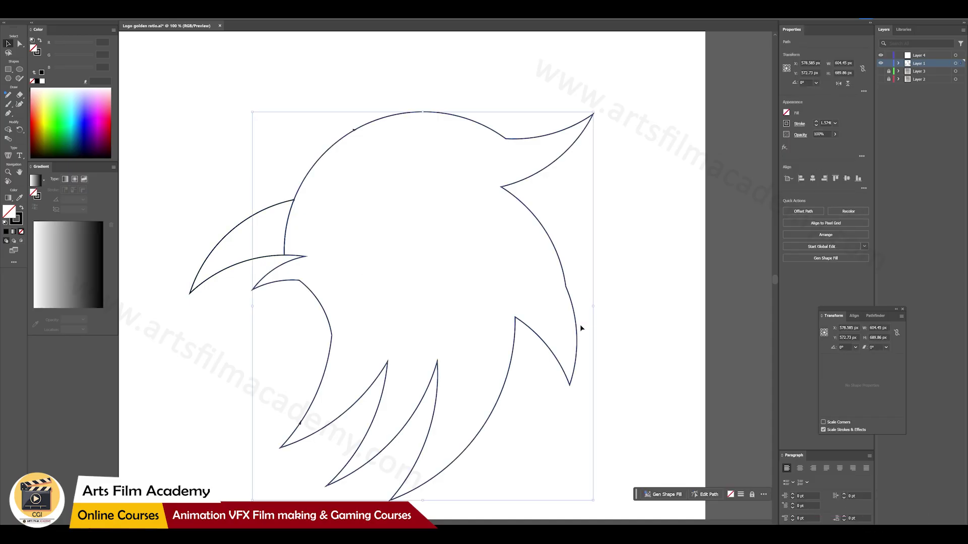
key(p)
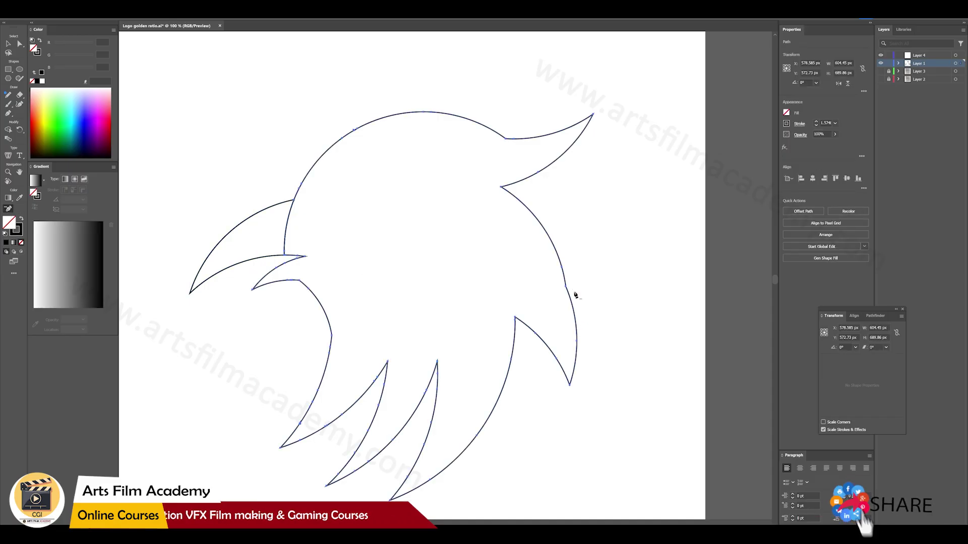
scroll(569, 286, up, 3)
scroll(568, 288, up, 2)
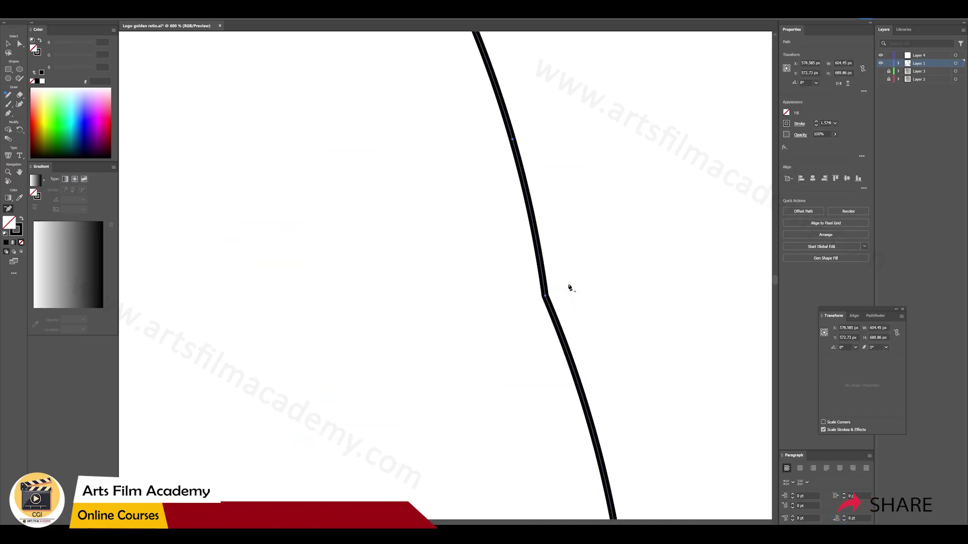
click(545, 300)
key(Return)
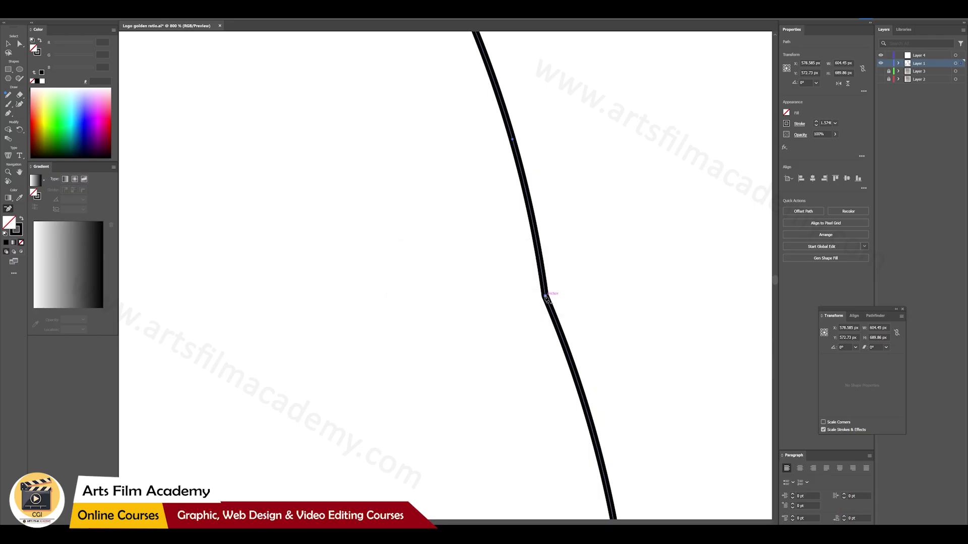
click(545, 299)
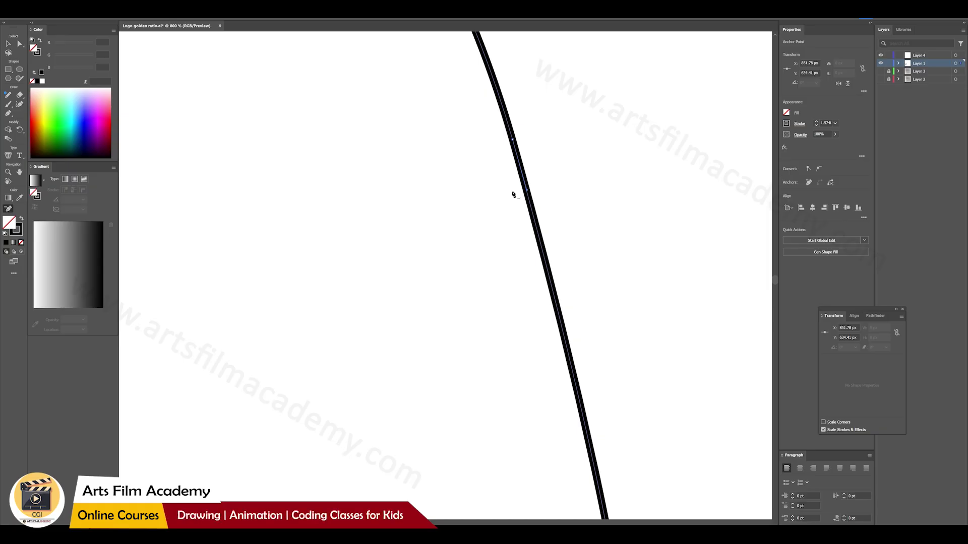
Delete the redundant anchor points just above the former kink on the back edge of the head
drag(504, 180, 472, 262)
scroll(472, 265, up, 1)
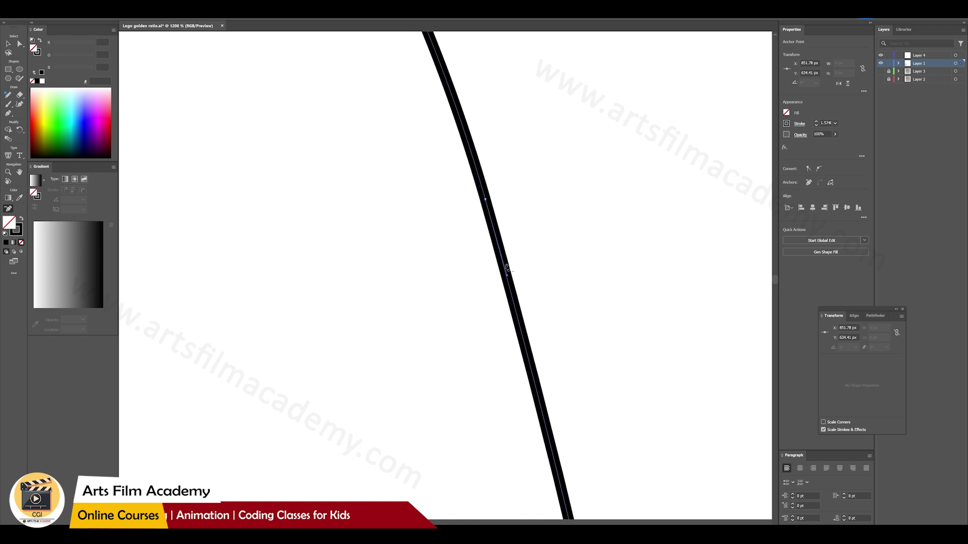
click(487, 203)
click(548, 286)
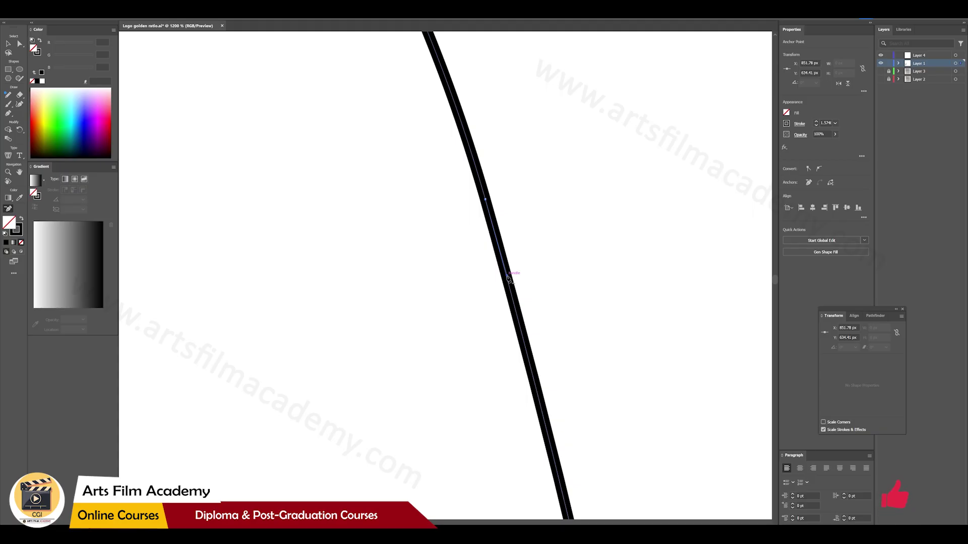
scroll(508, 277, up, 3)
drag(472, 146, 576, 407)
scroll(530, 367, up, 1)
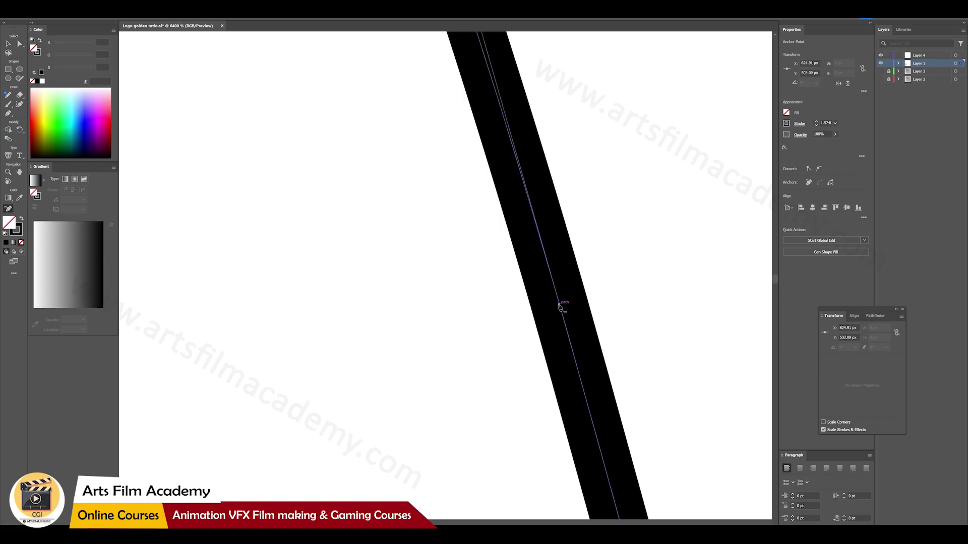
scroll(612, 324, down, 10)
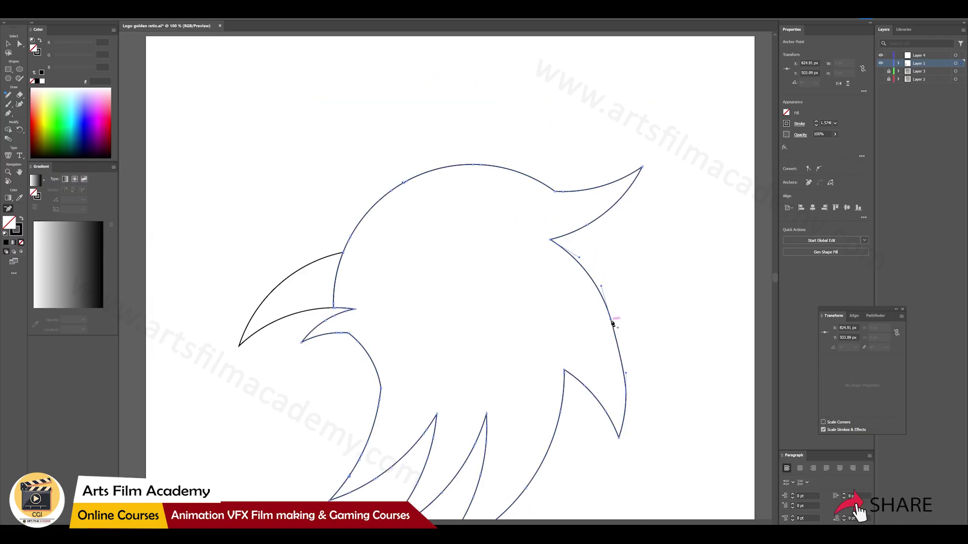
Delete the redundant anchor point on the outer edge of the rearmost lower feather and deselect the outline
scroll(628, 340, up, 6)
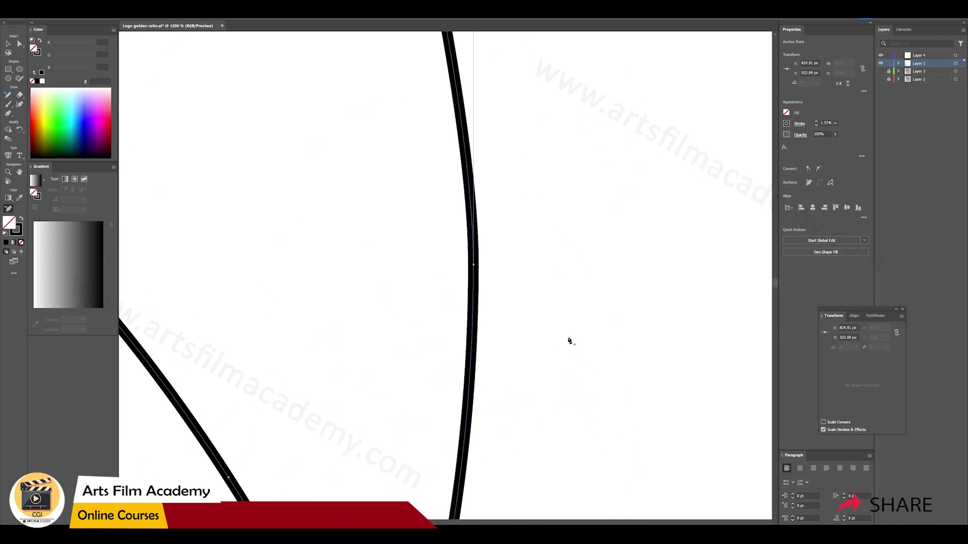
click(473, 265)
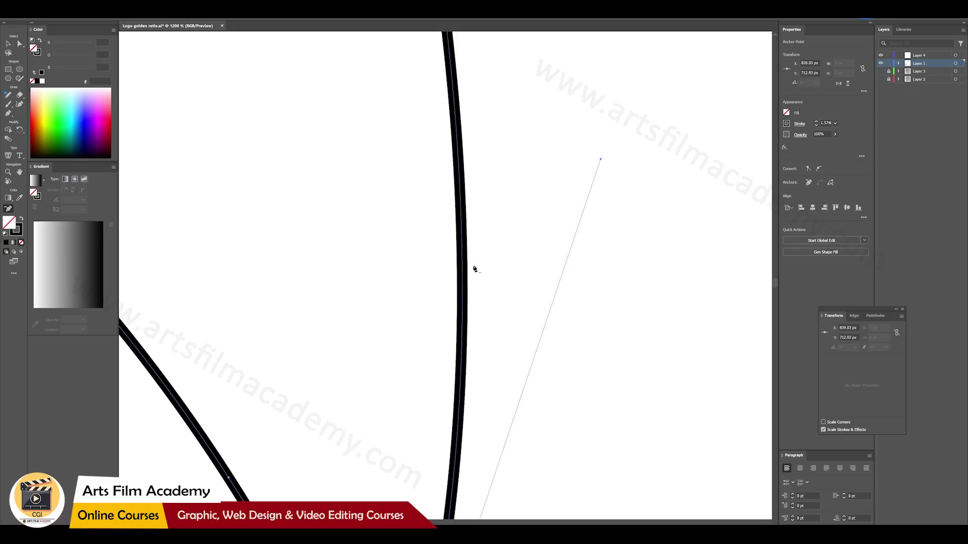
scroll(476, 272, down, 12)
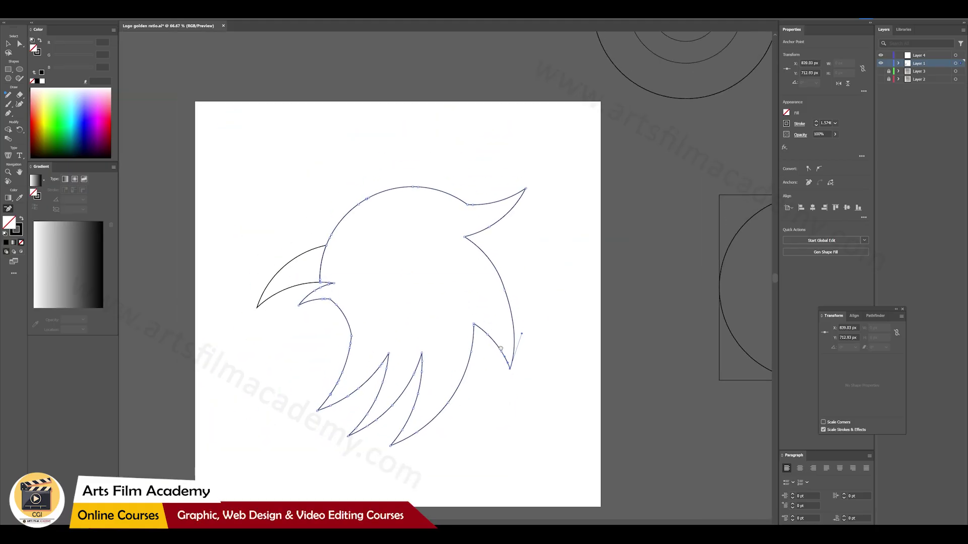
click(600, 298)
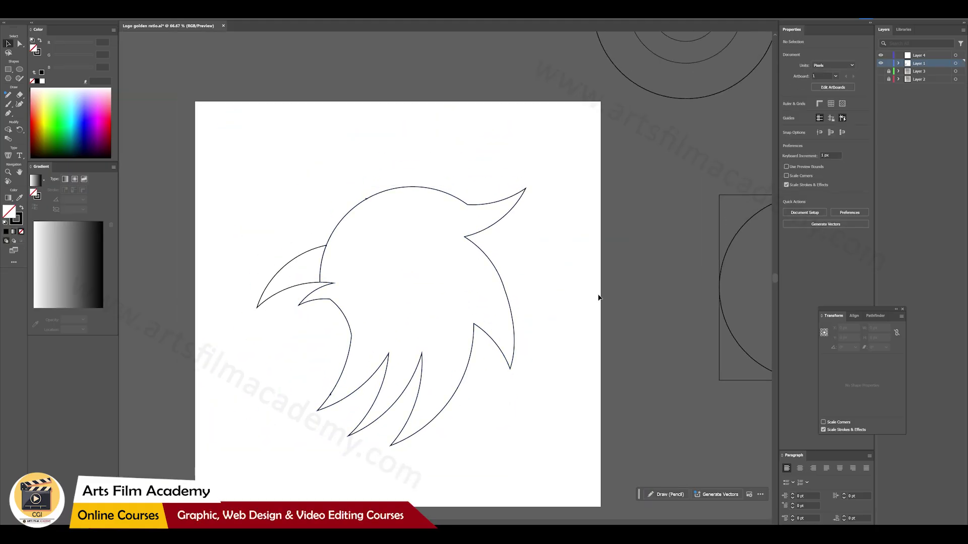
Select the head outline and delete the redundant anchor points along the edges of the crest
click(512, 320)
click(512, 321)
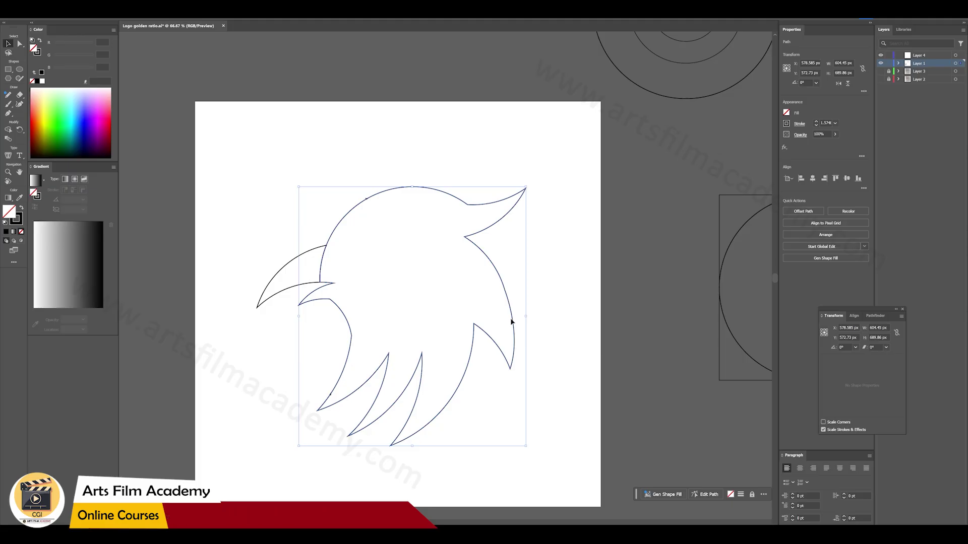
key(a)
scroll(503, 293, up, 8)
click(541, 251)
scroll(532, 257, down, 8)
scroll(515, 176, up, 5)
scroll(483, 338, up, 3)
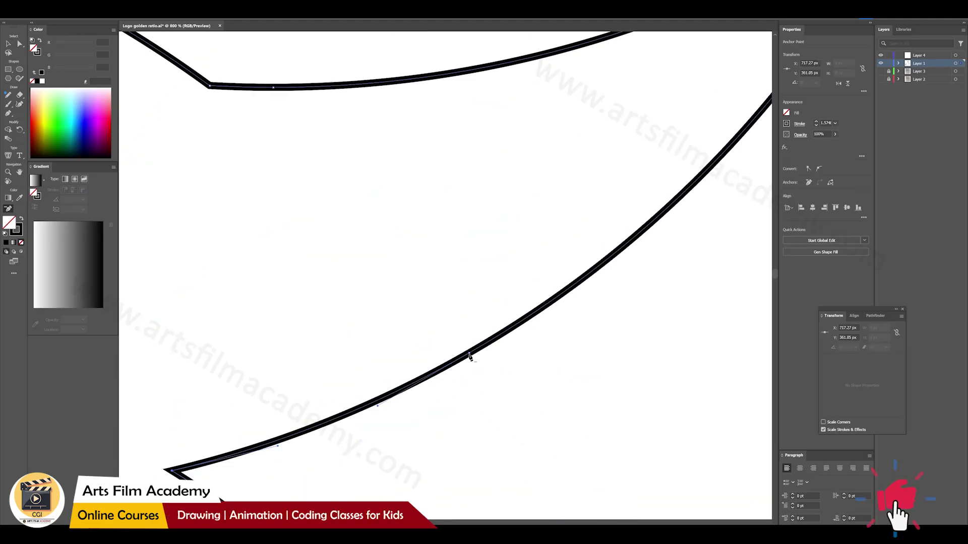
scroll(572, 345, down, 5)
scroll(492, 277, up, 5)
Delete the redundant anchor points along the top arc of the head up to the base of the crest
scroll(529, 319, down, 7)
scroll(529, 318, up, 6)
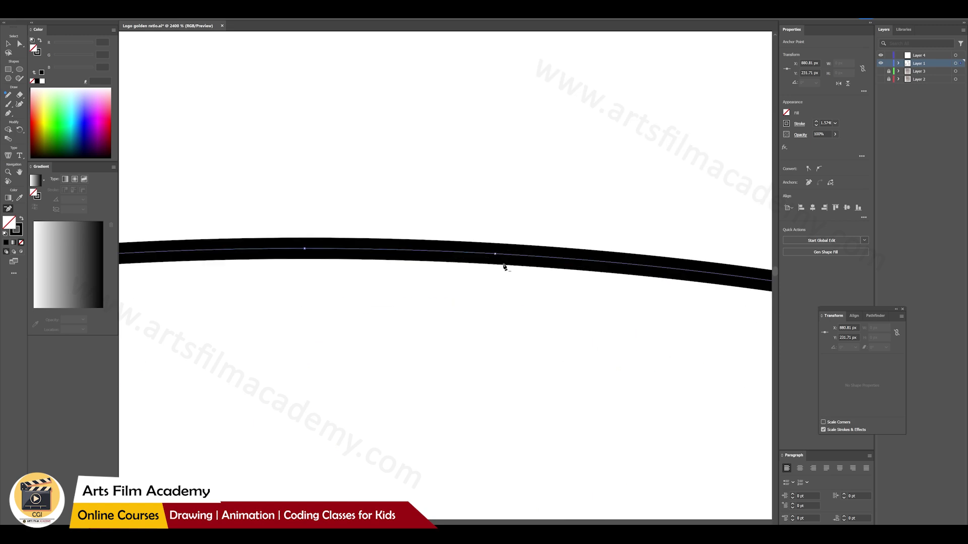
scroll(501, 261, down, 6)
scroll(457, 309, up, 6)
key(v)
key(shift+m)
alt+click(458, 263)
key(v)
click(401, 239)
drag(354, 301, 435, 353)
key(minus)
click(496, 243)
click(478, 253)
click(313, 359)
Delete the redundant anchor point on the forehead curve just above the beak
scroll(398, 325, down, 9)
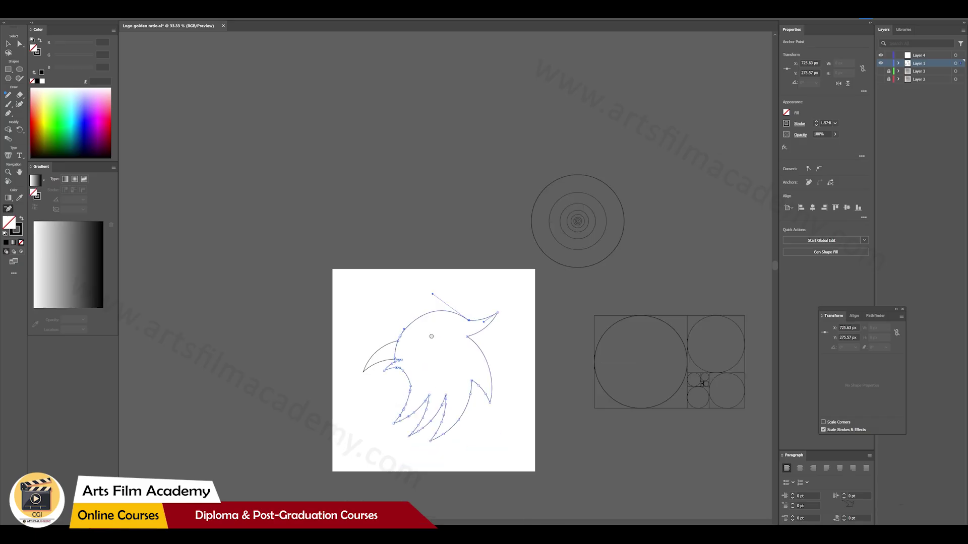
scroll(387, 348, up, 5)
scroll(337, 266, down, 4)
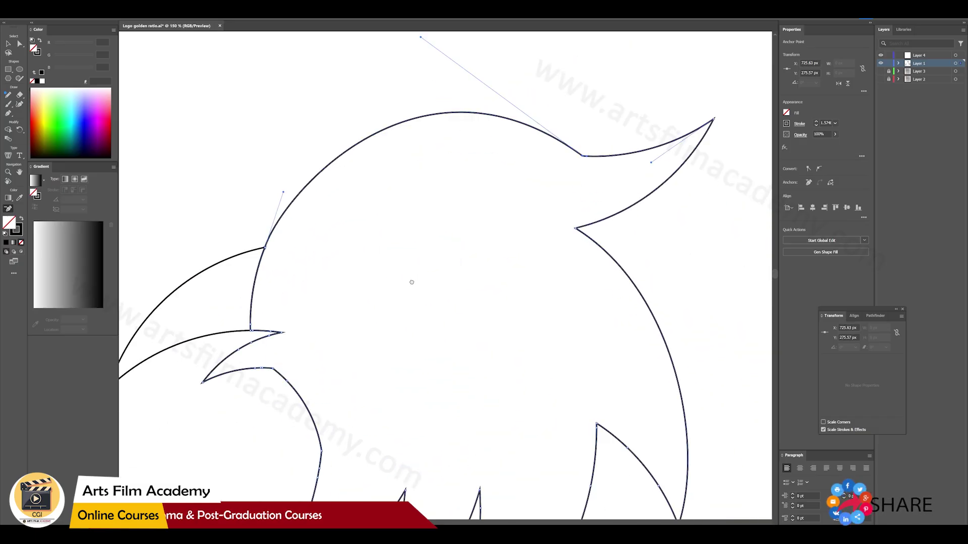
scroll(383, 160, up, 2)
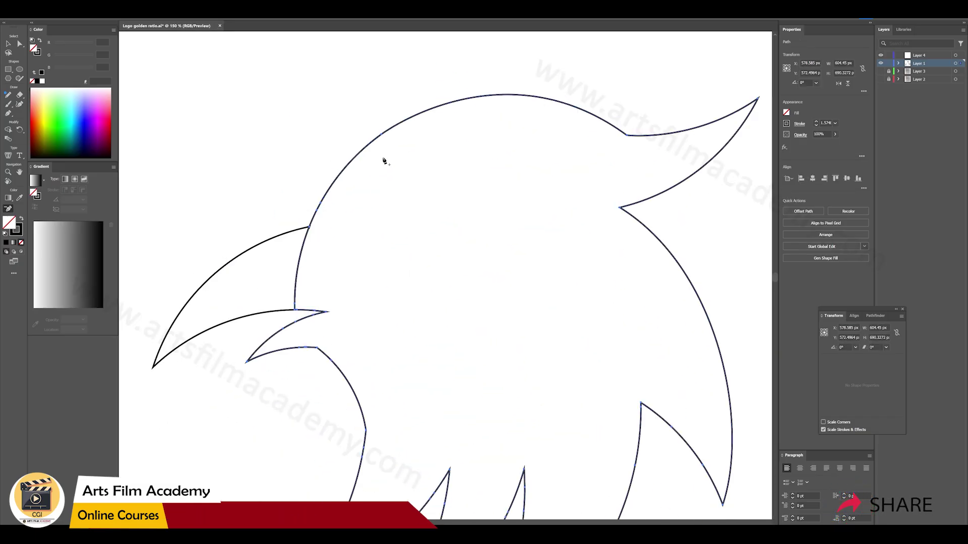
key(a)
click(382, 126)
scroll(277, 151, up, 2)
scroll(289, 330, up, 1)
key(p)
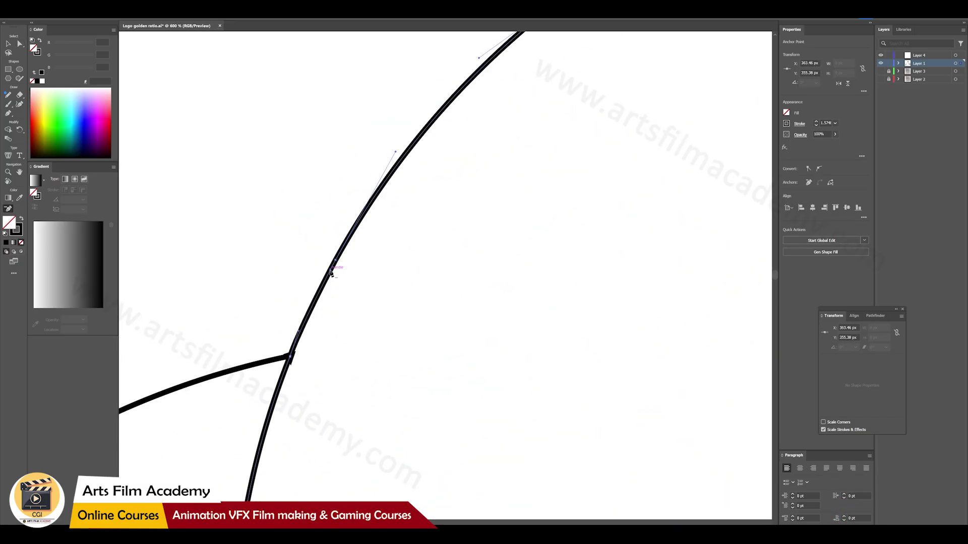
click(335, 260)
Try to shift the head outline away from the beak where the two shapes meet at the forehead
key(v)
scroll(257, 370, up, 4)
shift+click(249, 343)
click(8, 130)
key(v)
scroll(410, 318, down, 3)
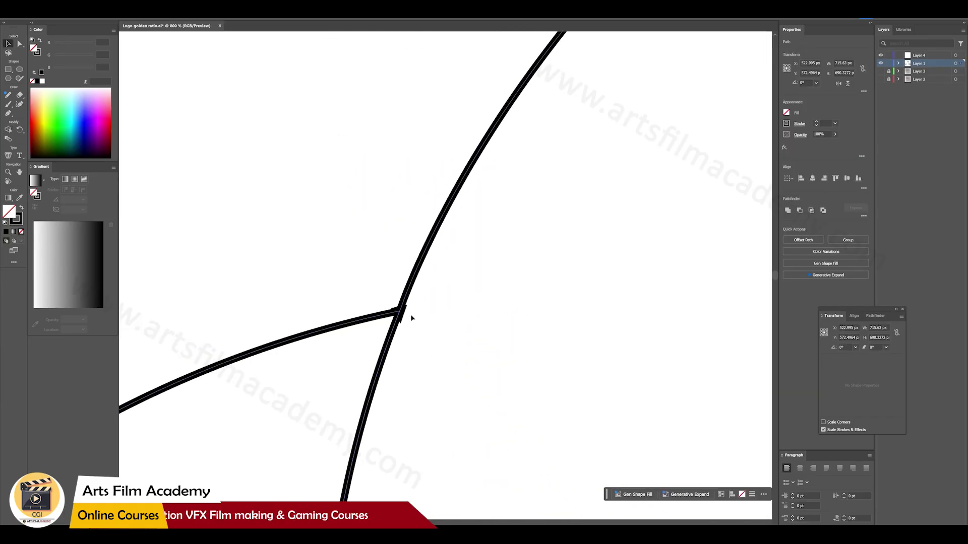
scroll(428, 342, up, 3)
click(315, 320)
key(ctrl+a)
click(335, 327)
click(299, 247)
scroll(385, 235, down, 5)
drag(277, 236, 322, 246)
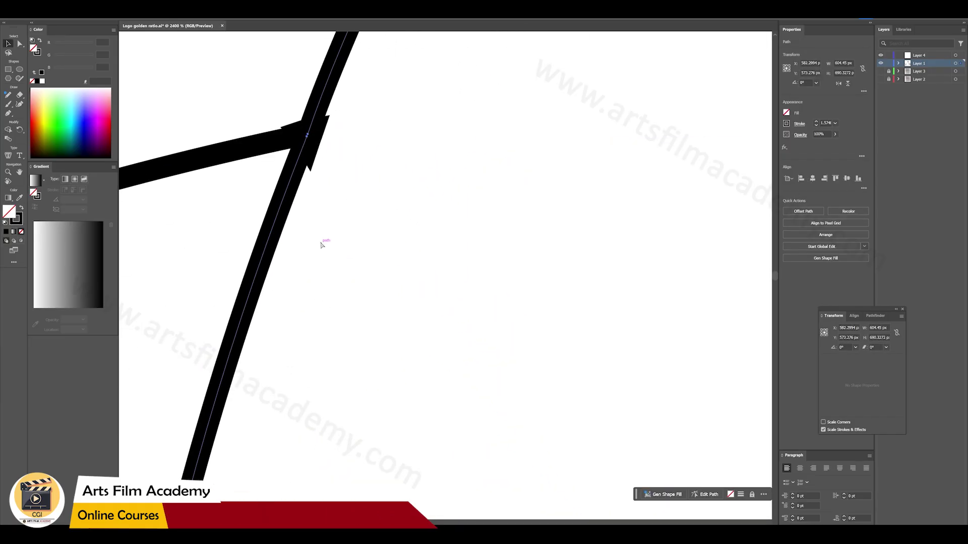
Select the beak and head outlines together, move them about 4 px left and 1 px up, and deselect them
click(265, 173)
click(259, 146)
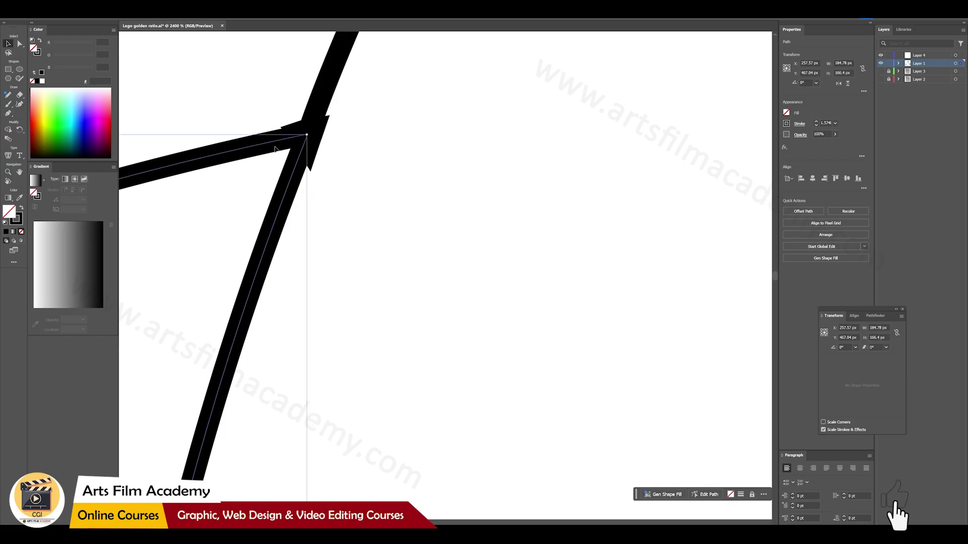
shift+click(322, 96)
click(351, 186)
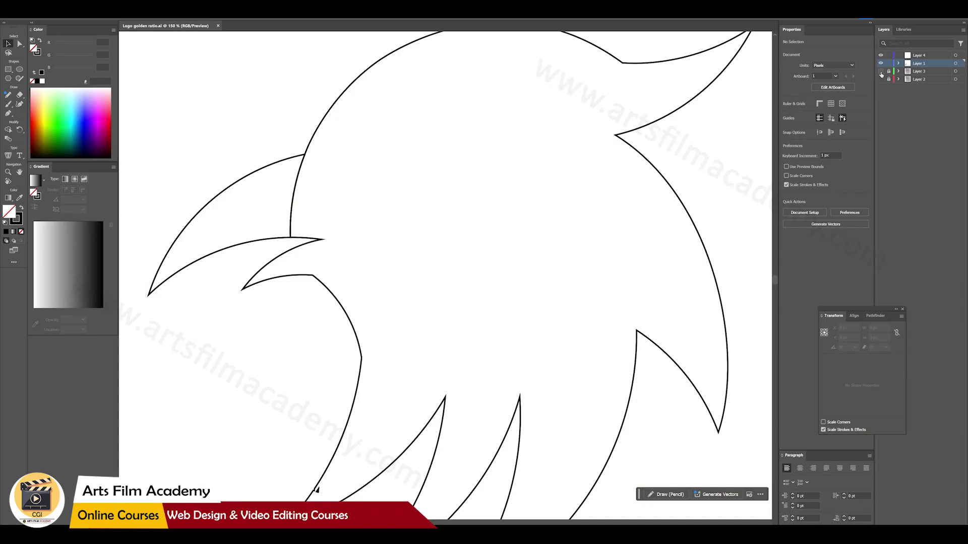
Remove the kink from the front neck edge near the first feather tip and delete the stray triangle beside it
key(ctrl+minus)
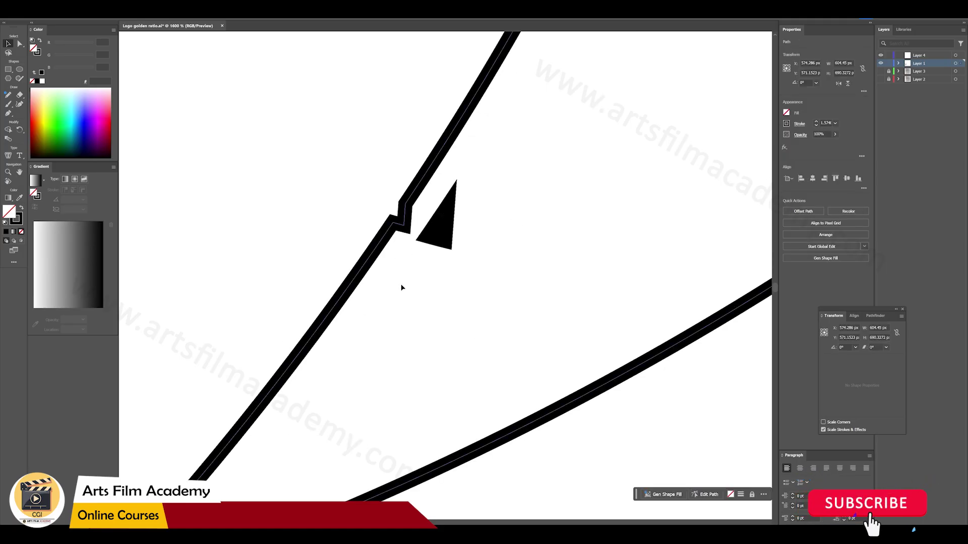
key(minus)
scroll(406, 215, up, 3)
click(398, 246)
click(403, 184)
click(365, 238)
click(403, 186)
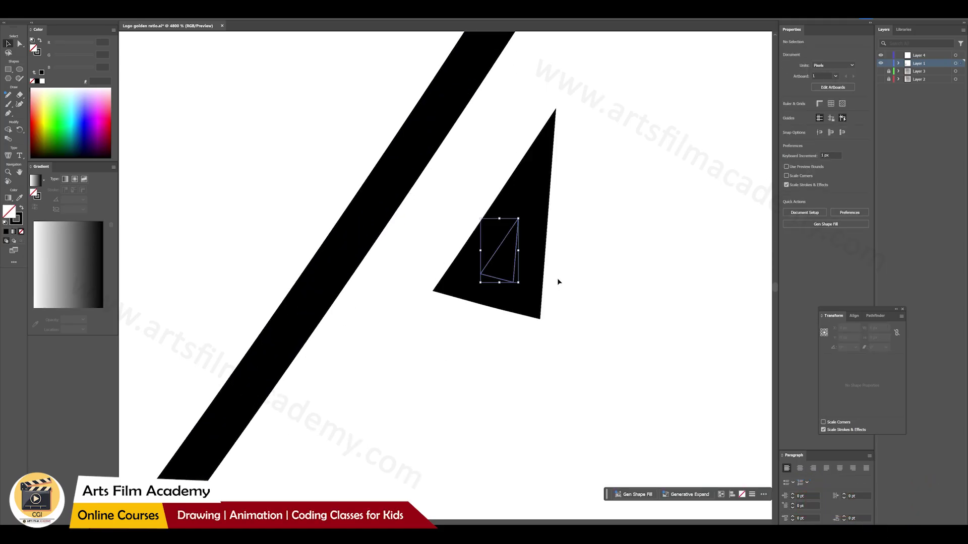
key(Delete)
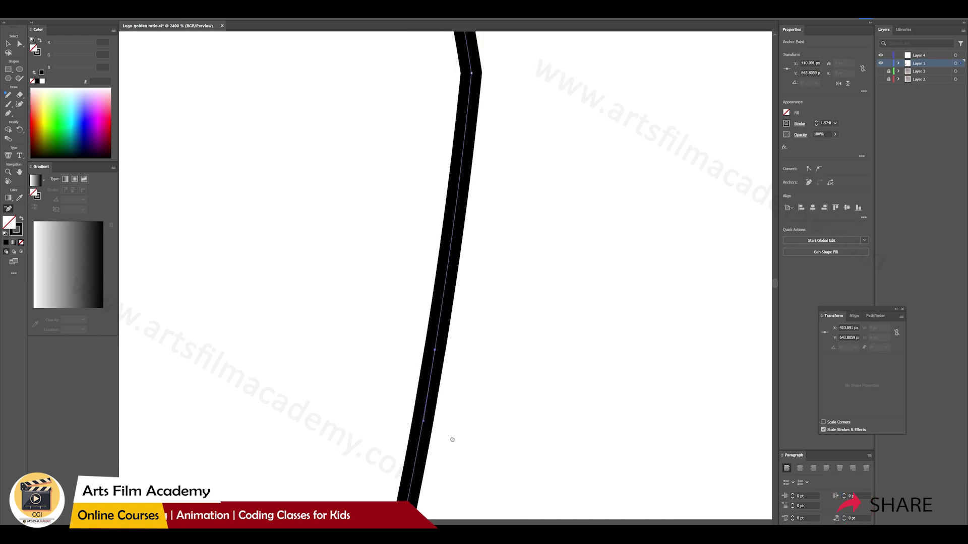
Delete the redundant anchor points along the front neck edge between the throat corner and the first feather
click(435, 351)
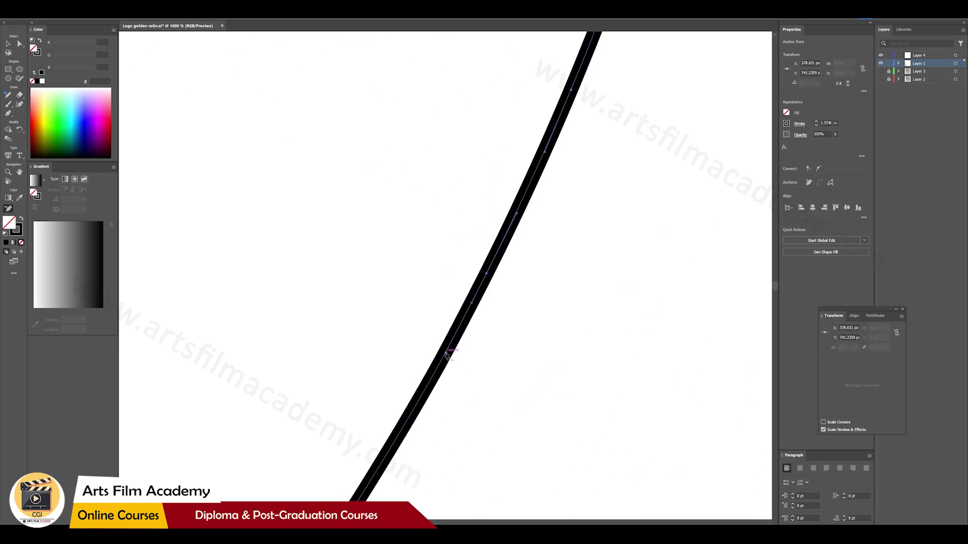
scroll(446, 356, up, 3)
scroll(441, 382, down, 9)
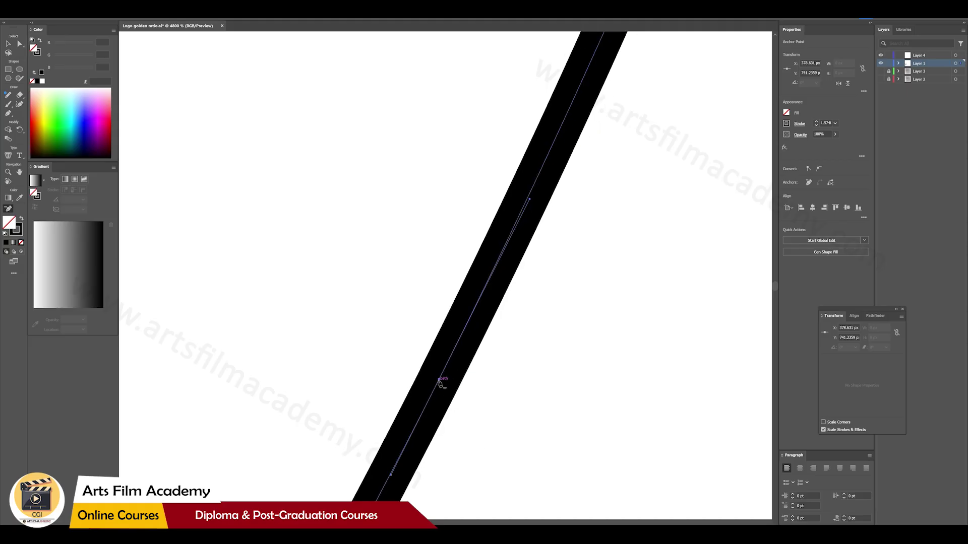
scroll(523, 387, up, 9)
click(475, 368)
click(511, 343)
Delete the corner anchor point in the middle of the throat to turn it into a continuous curve
scroll(512, 346, down, 7)
scroll(565, 284, up, 5)
click(506, 289)
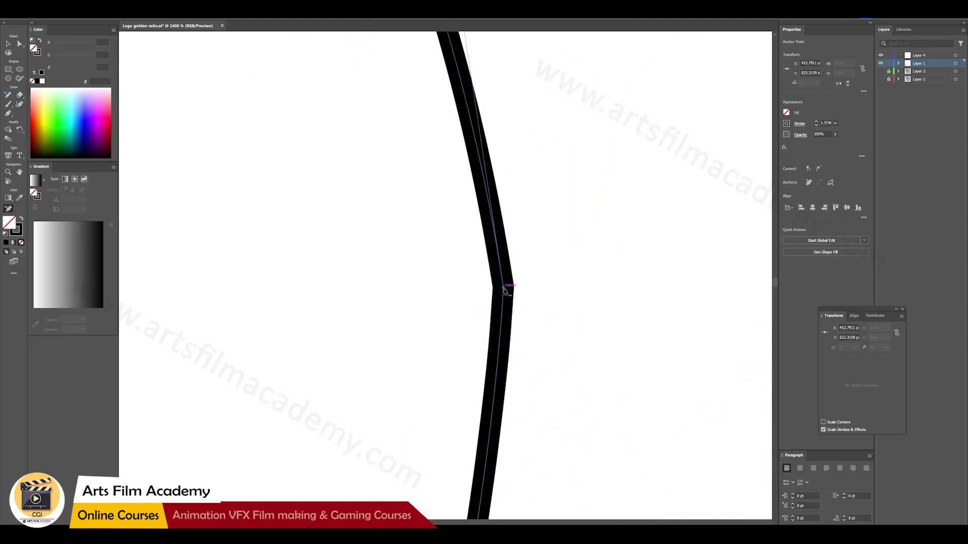
click(505, 288)
With the pencil sketch shown for reference, delete the redundant anchor points where the lower beak meets the throat, and save the document
scroll(515, 353, down, 9)
scroll(504, 348, up, 6)
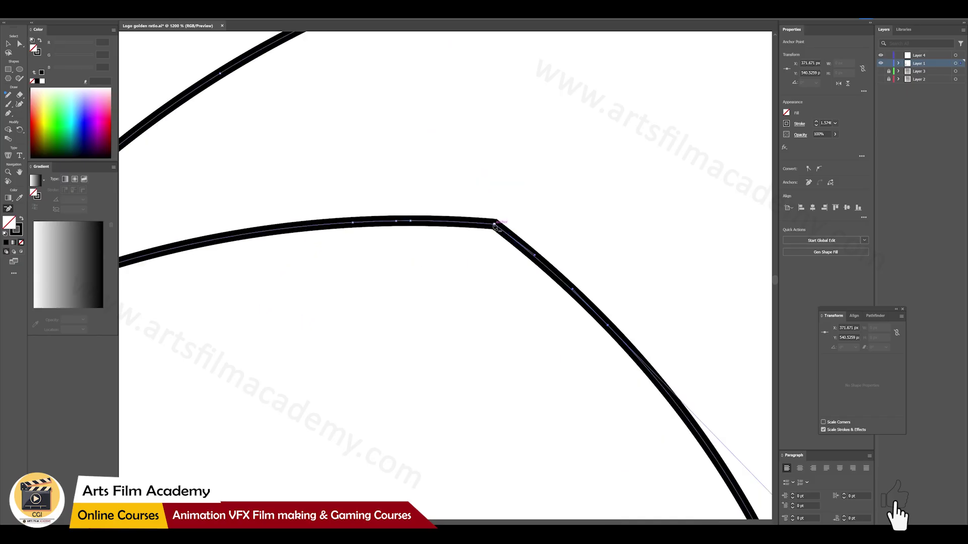
scroll(448, 303, up, 2)
click(880, 71)
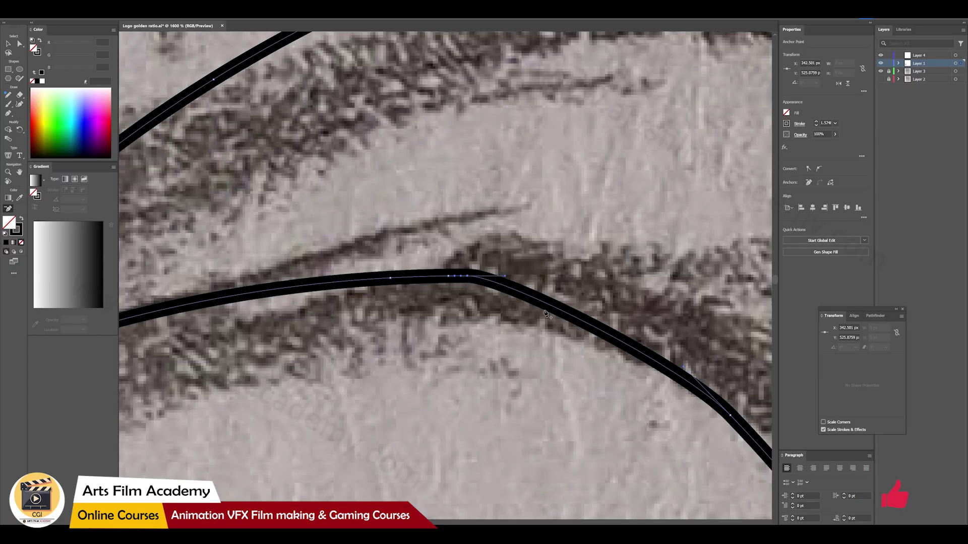
scroll(548, 317, down, 2)
scroll(549, 323, up, 3)
drag(435, 243, 407, 242)
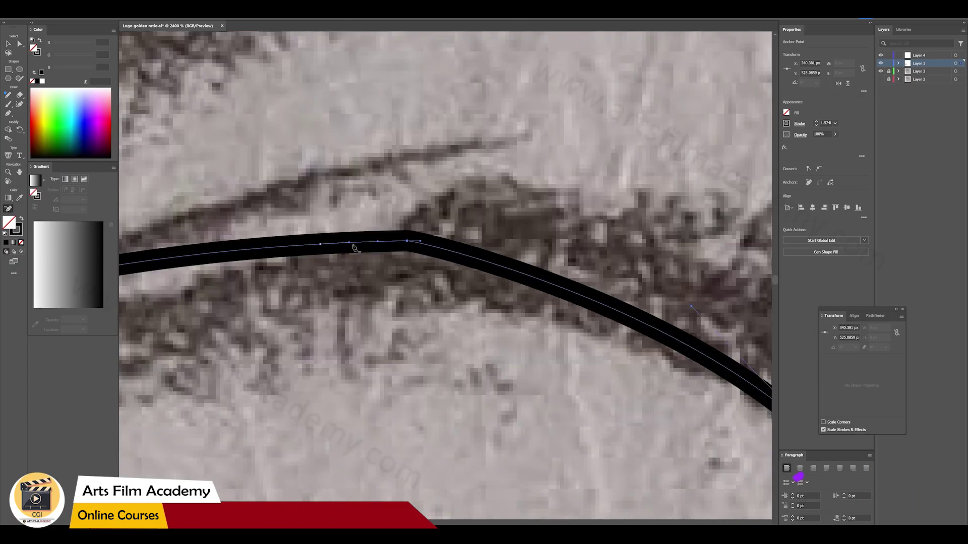
click(320, 244)
click(407, 241)
scroll(481, 330, down, 5)
key(v)
key(ctrl+s)
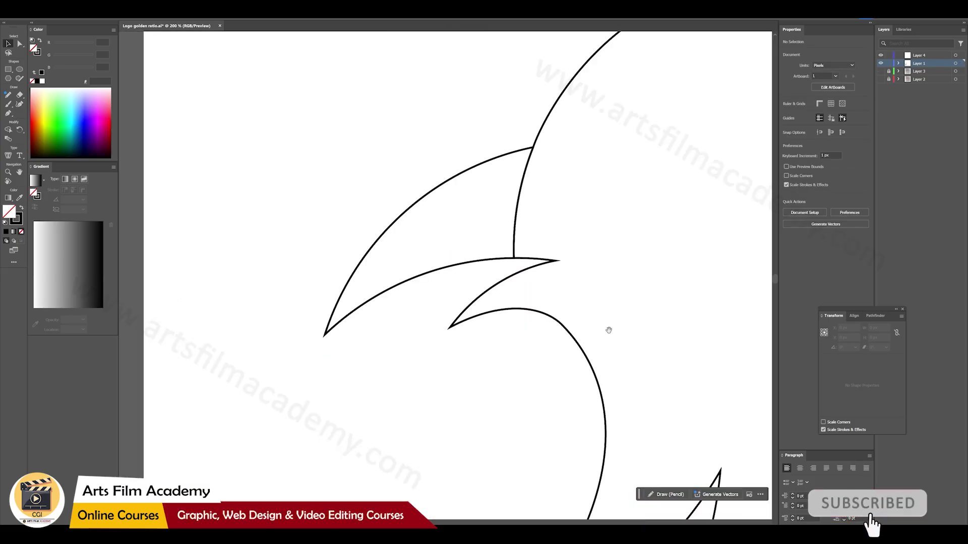
Examine the smoothed bird outline, then select the head shape and inspect its remaining anchor points
scroll(419, 212, down, 2)
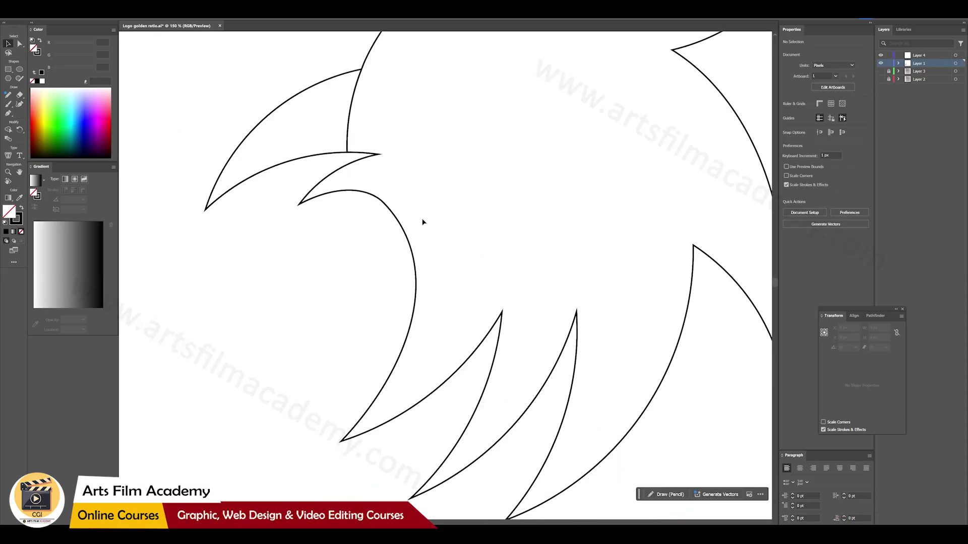
scroll(440, 252, right, 2)
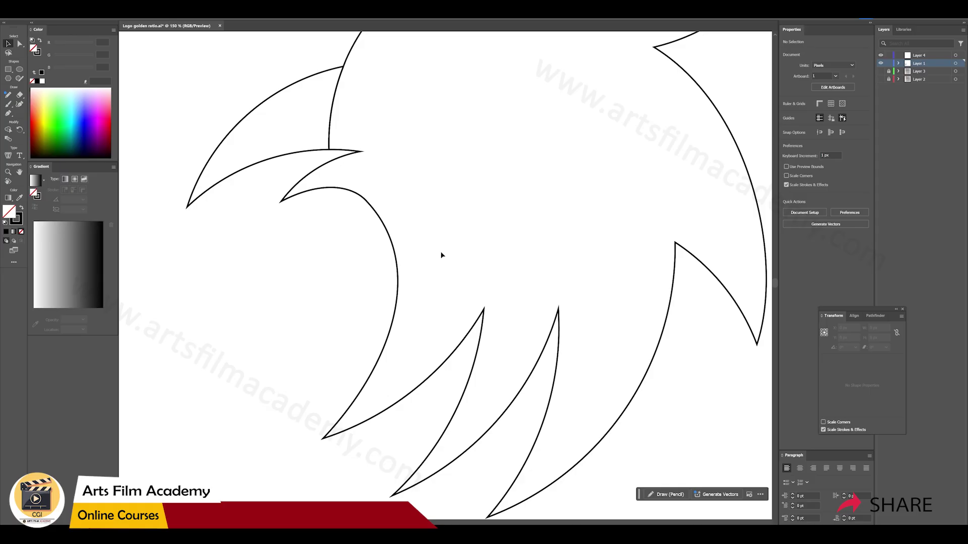
scroll(442, 252, down, 3)
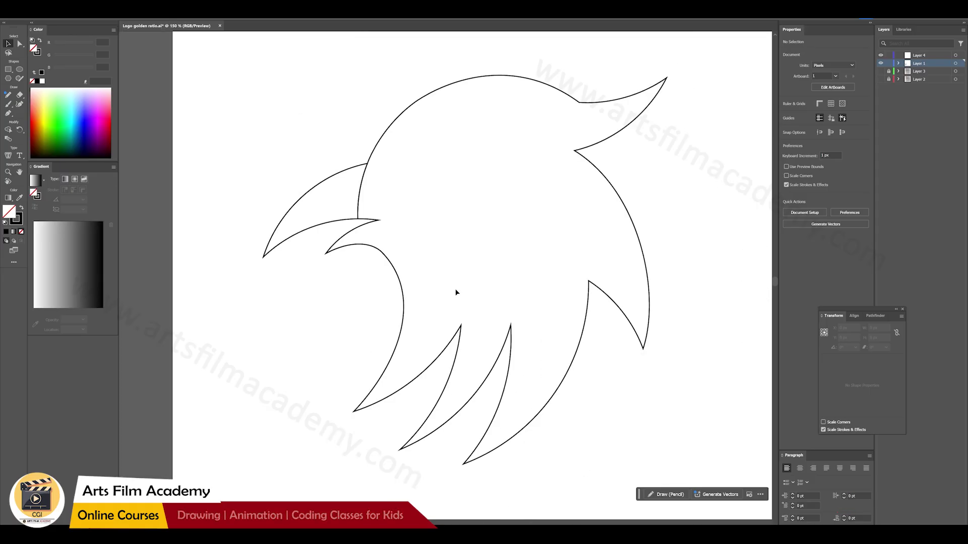
drag(328, 137, 328, 137)
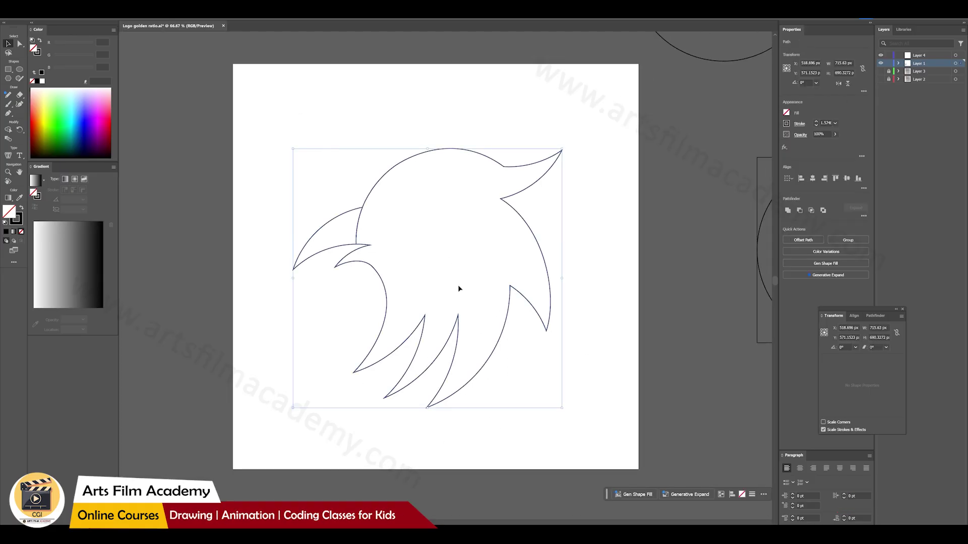
click(459, 288)
click(496, 351)
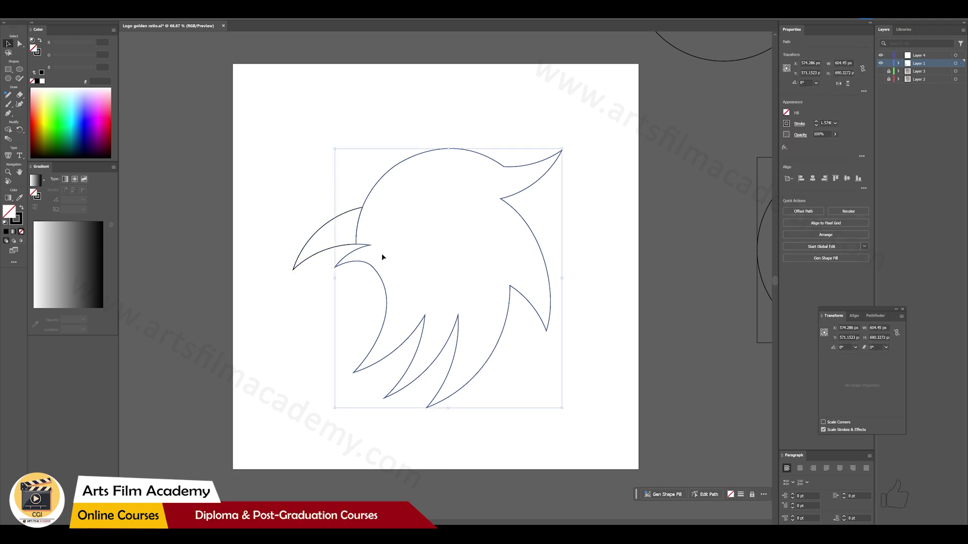
key(a)
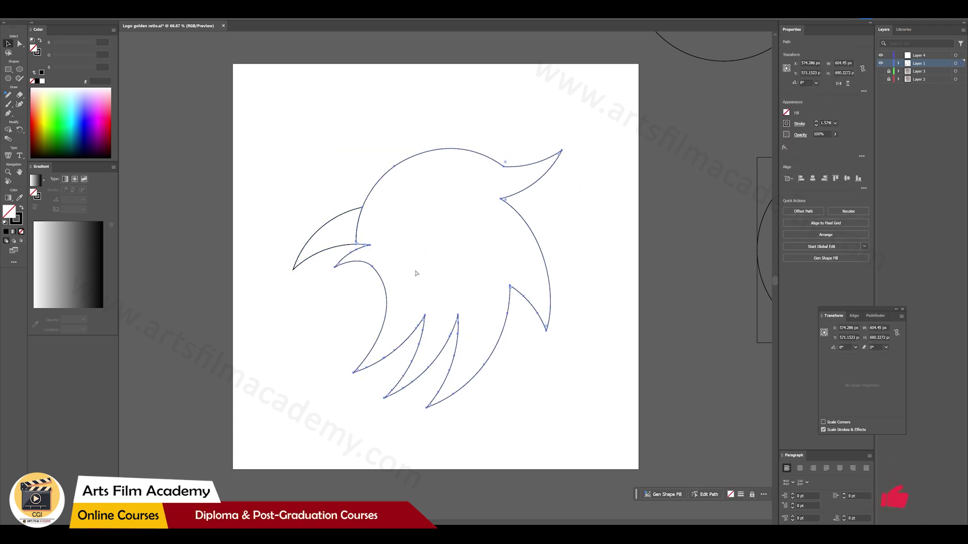
key(v)
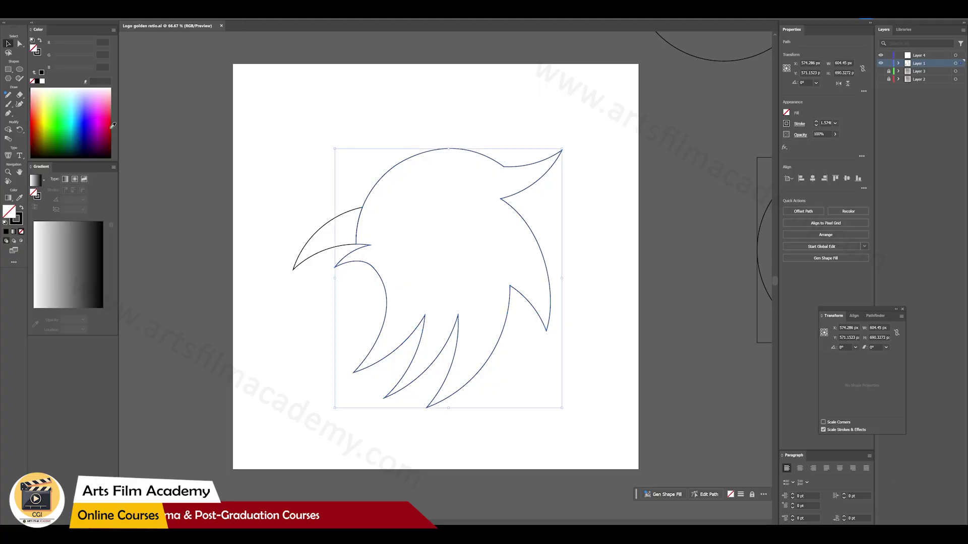
Fill the head shape with dark red and deselect it
click(112, 124)
click(109, 125)
click(110, 125)
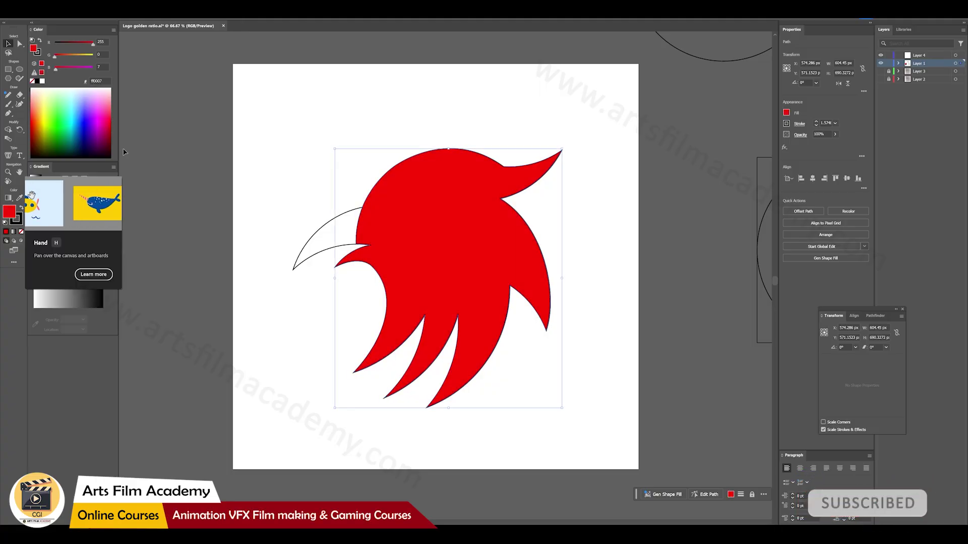
click(111, 129)
click(210, 233)
Fill the beak shape with bright yellow and deselect it
click(303, 255)
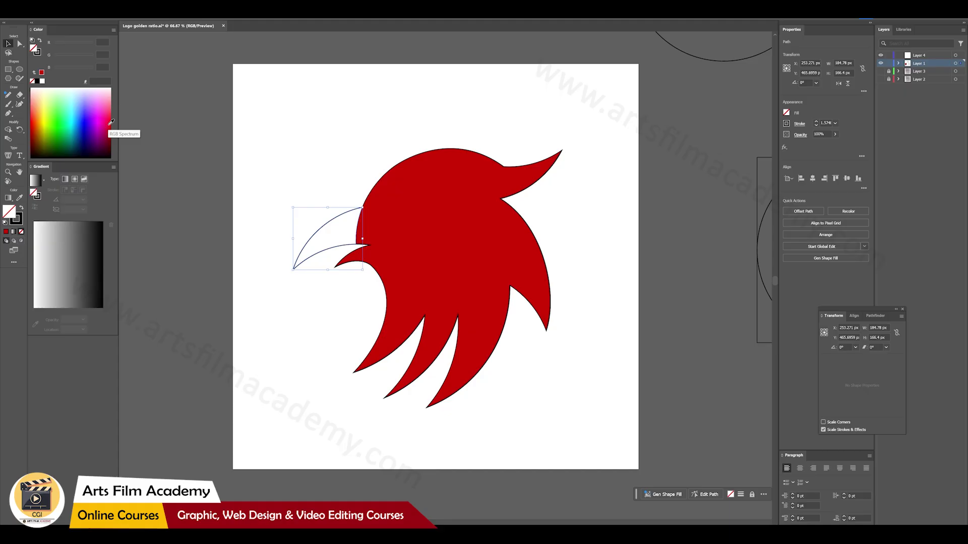
click(47, 127)
click(46, 116)
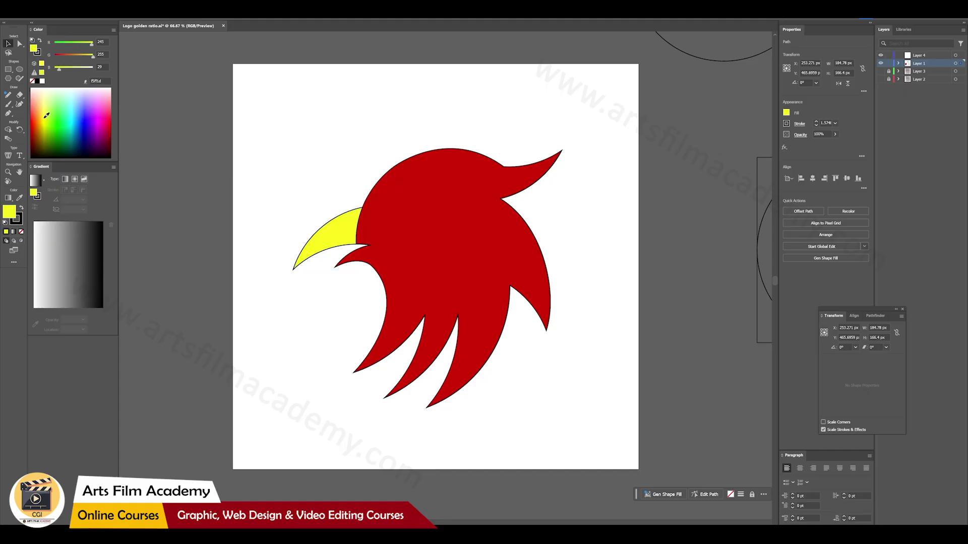
click(326, 400)
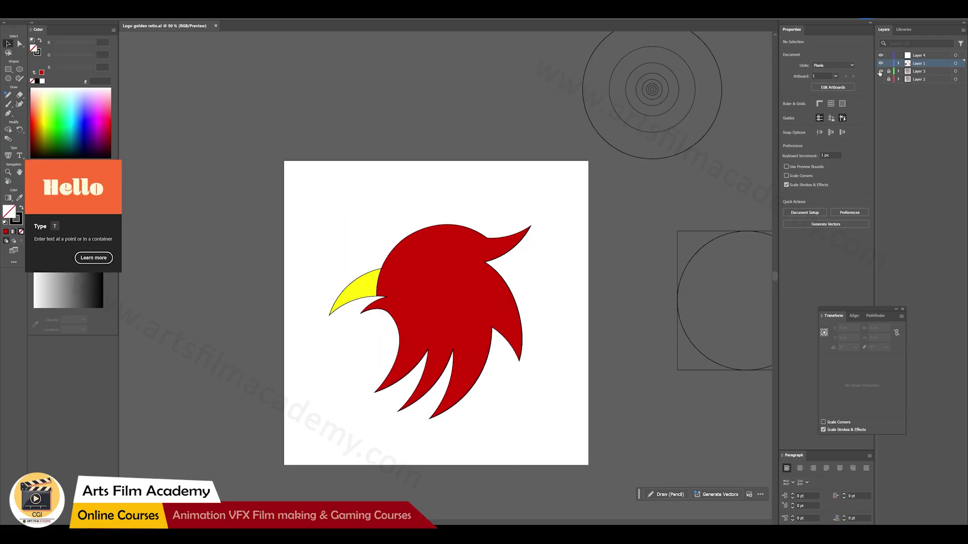
Show the pencil sketch on Layer 3, hide the coloured artwork on Layer 1, and inspect the sketched eye
click(880, 71)
click(880, 64)
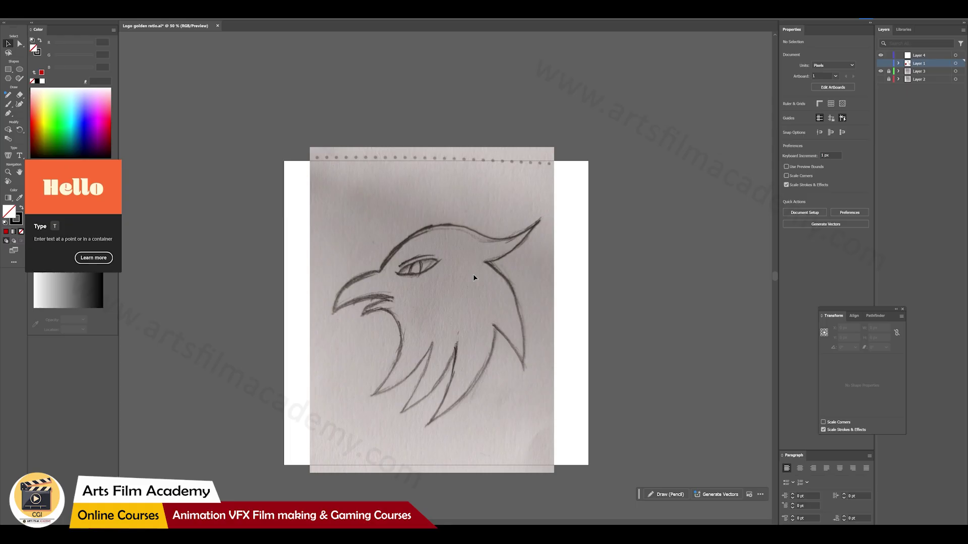
scroll(425, 293, up, 3)
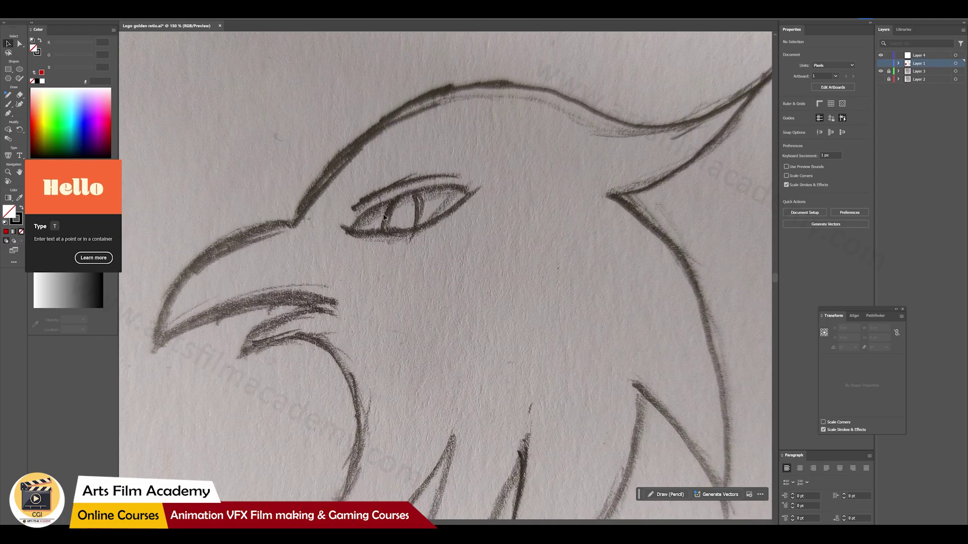
scroll(512, 259, down, 3)
scroll(444, 296, down, 1)
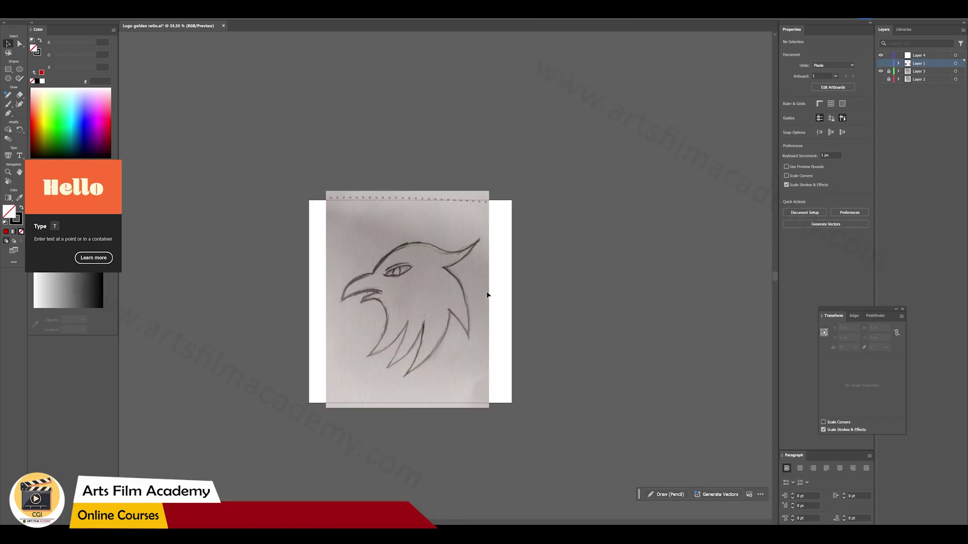
Move the concentric golden-ratio circles from Layer 1 to Layer 4, and hide Layer 1 to expose the sketch
drag(498, 305, 517, 296)
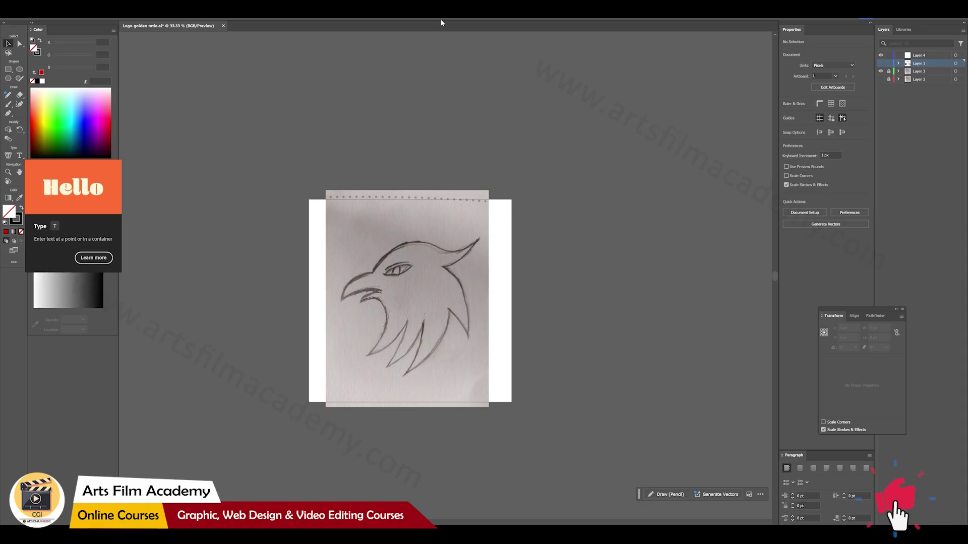
click(907, 55)
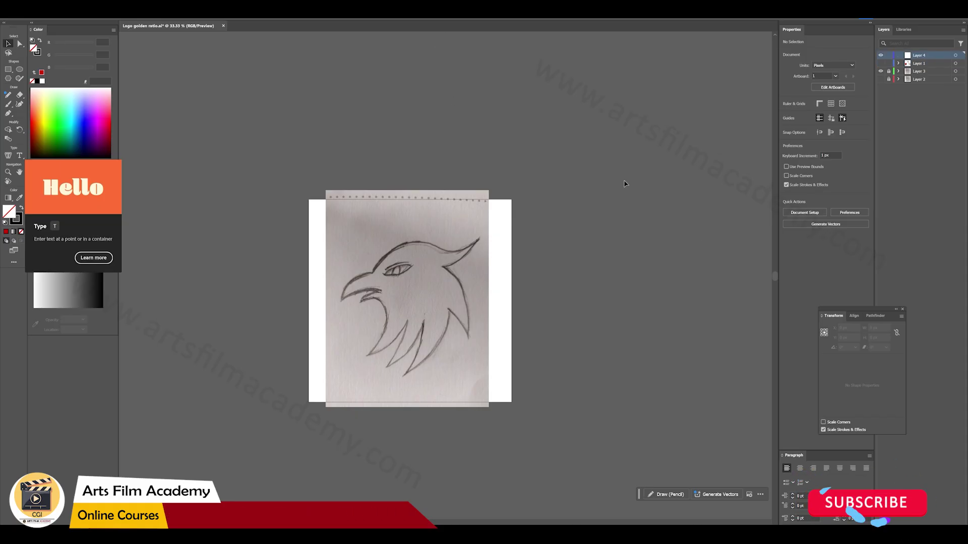
click(881, 63)
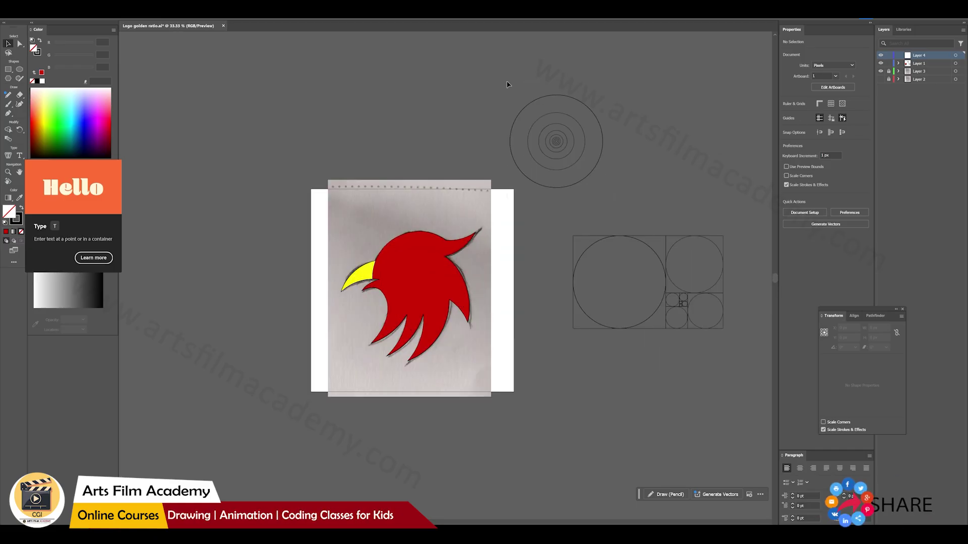
drag(507, 84, 698, 168)
key(Delete)
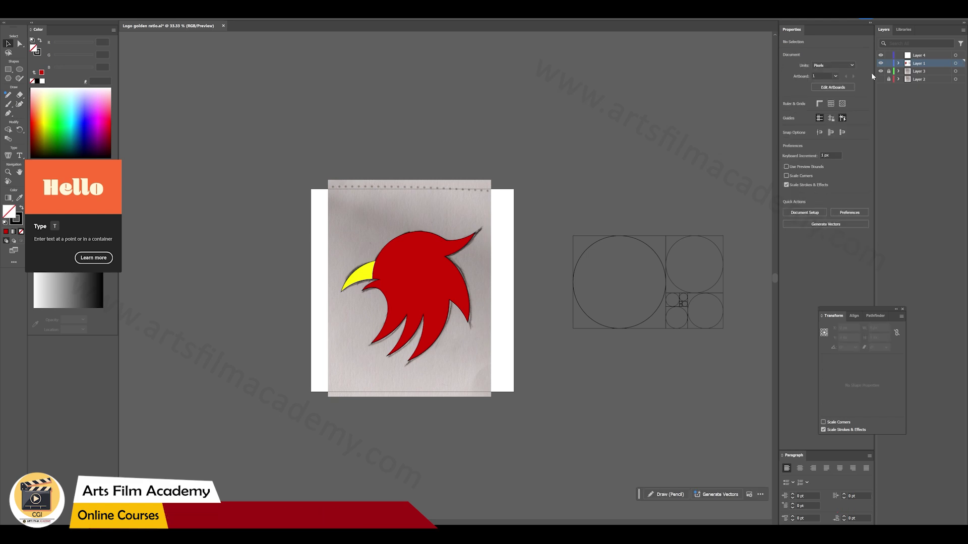
click(881, 63)
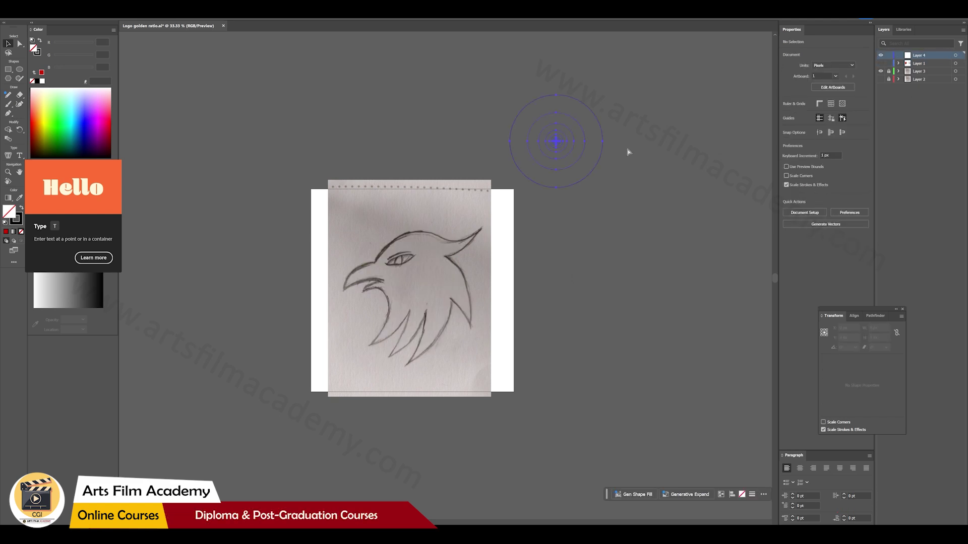
Copy the roughly 305 px guide circle twice onto the sketch, aligning the copies with the upper and lower curves of the eye
alt+scroll(439, 223, up, 2)
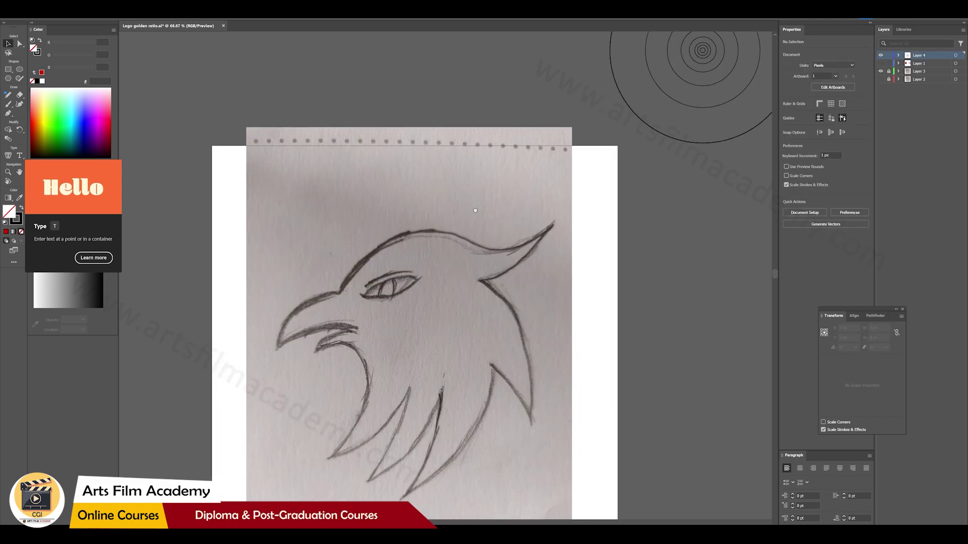
drag(474, 210, 457, 216)
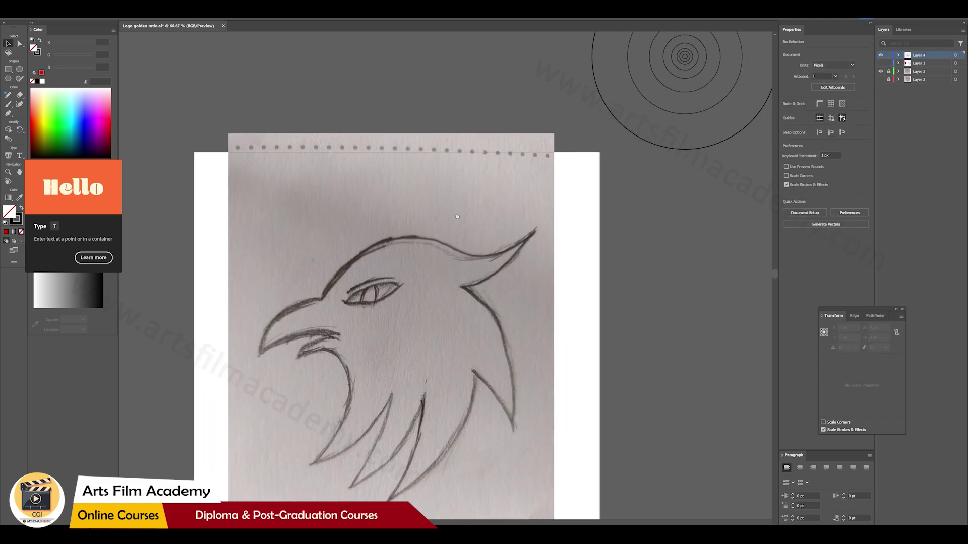
click(670, 114)
drag(668, 113, 371, 396)
scroll(357, 375, up, 2)
drag(399, 427, 334, 220)
drag(358, 265, 373, 363)
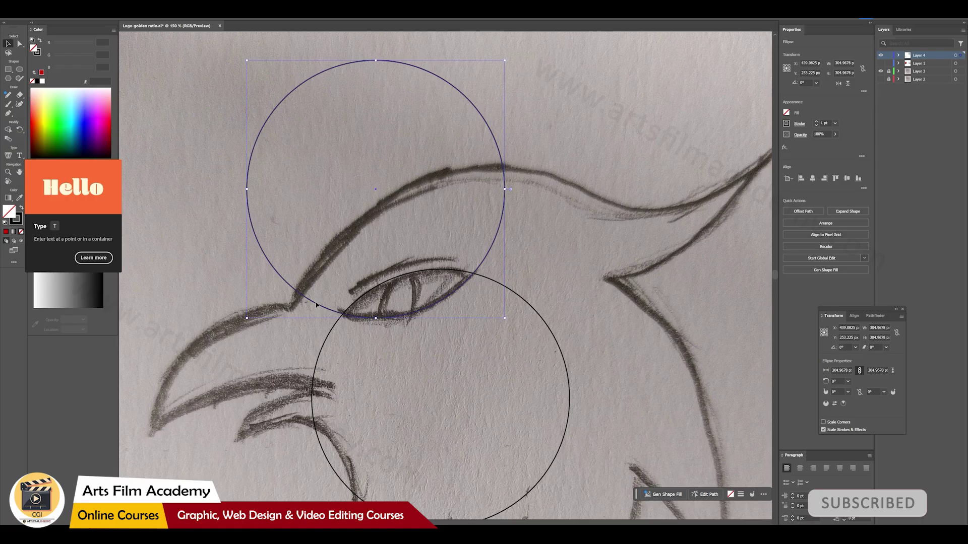
click(471, 363)
Copy the roughly 72 px guide circle twice over the eye to form the pupil's two side curves, and save the file
scroll(471, 362, down, 3)
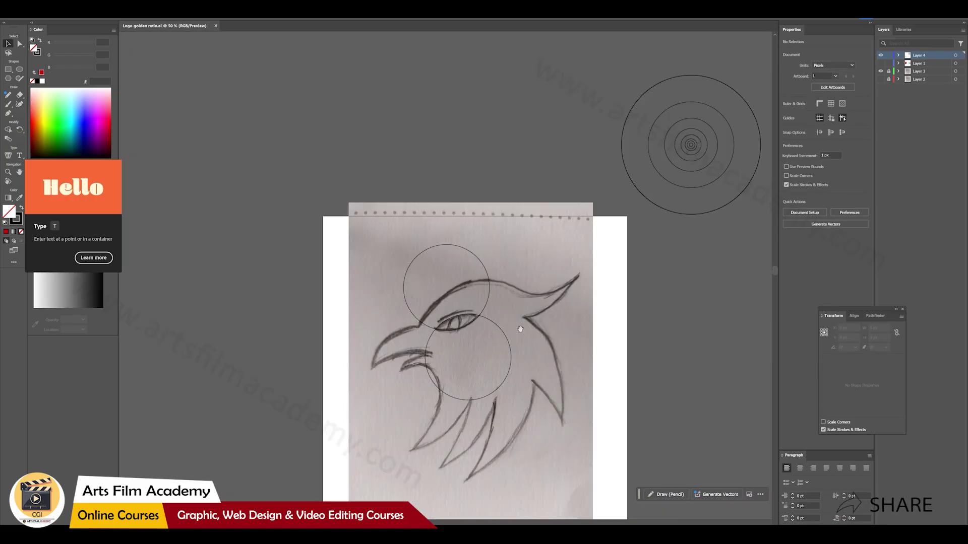
drag(520, 330, 510, 346)
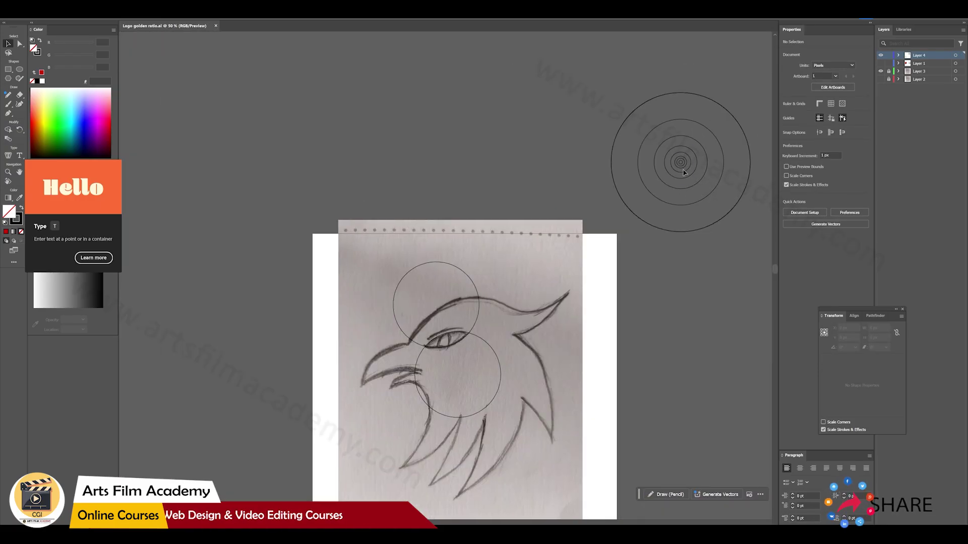
drag(685, 174, 526, 343)
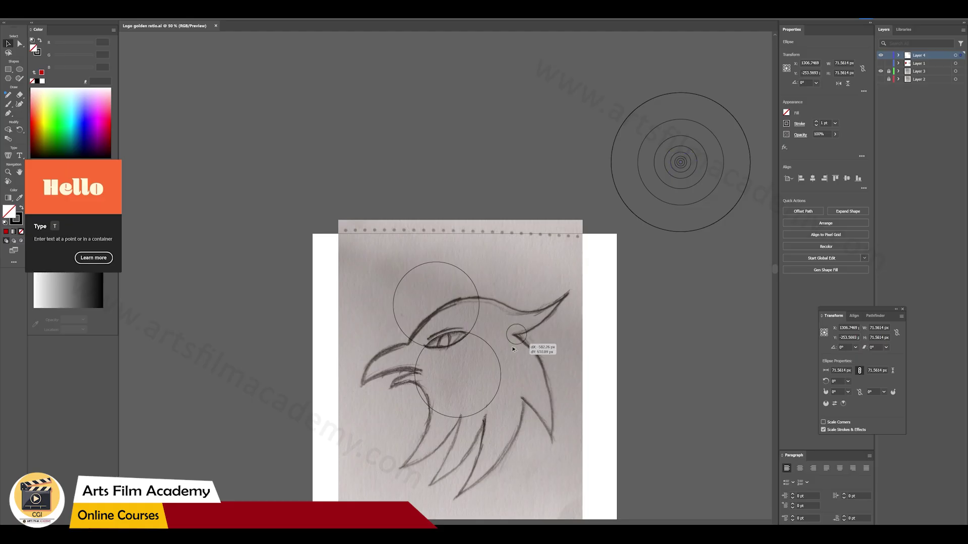
drag(457, 358, 443, 351)
scroll(443, 351, up, 6)
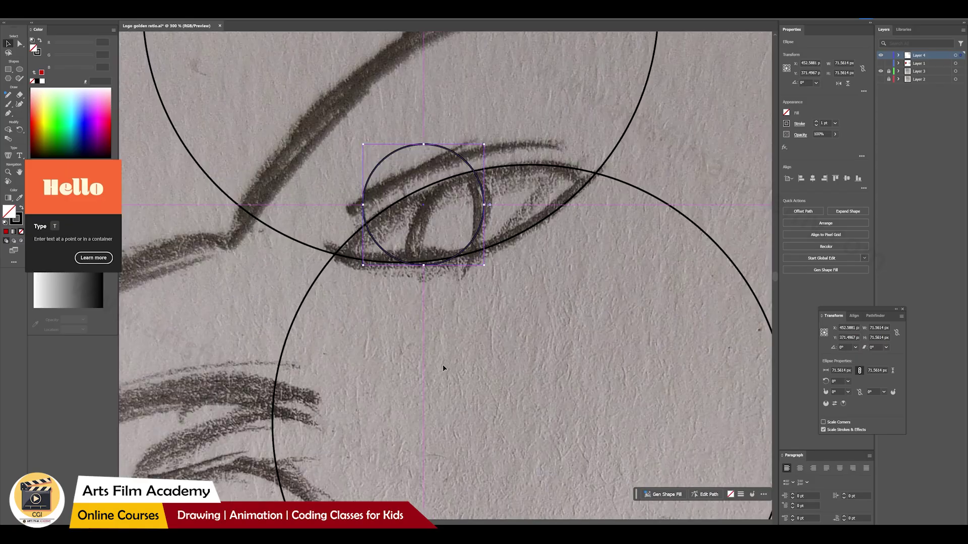
drag(459, 325, 455, 337)
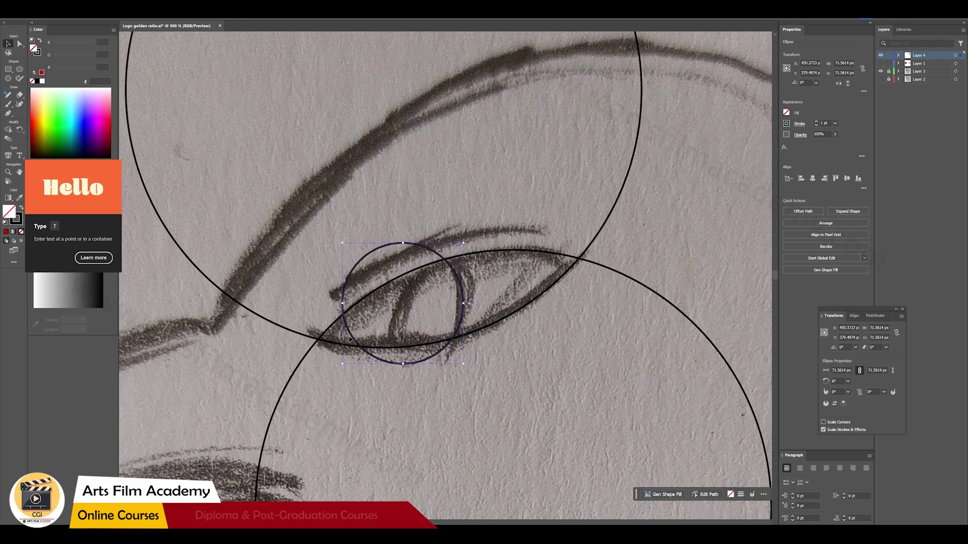
drag(351, 338, 407, 353)
click(509, 429)
scroll(491, 395, down, 3)
key(ctrl+s)
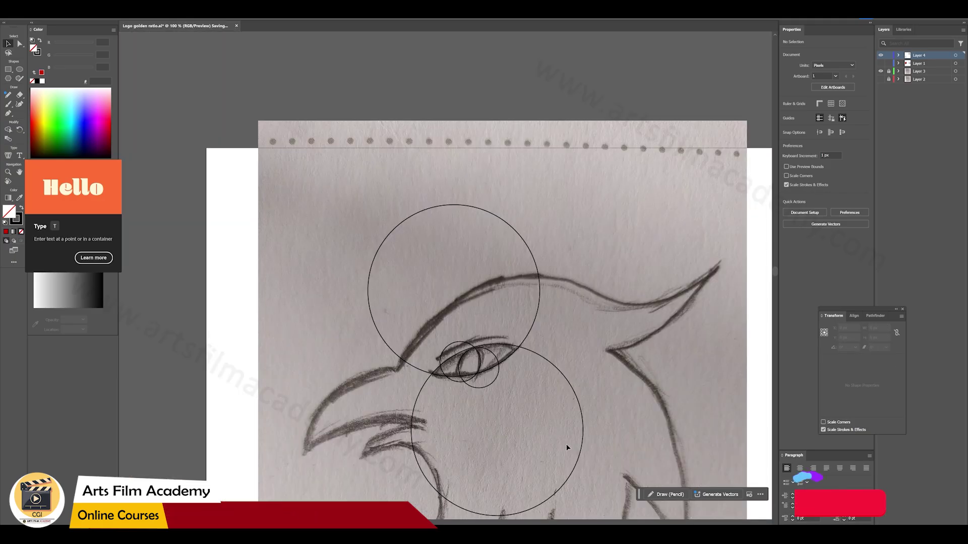
Select the four eye circles and remove the areas above the eye and outside the large circles' overlap with Shape Builder
key(ctrl+a)
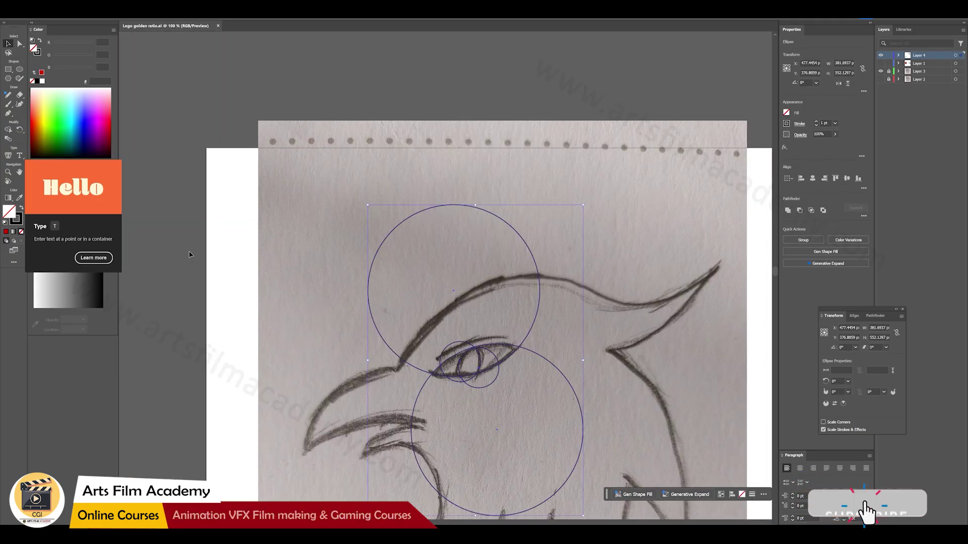
scroll(472, 362, up, 1)
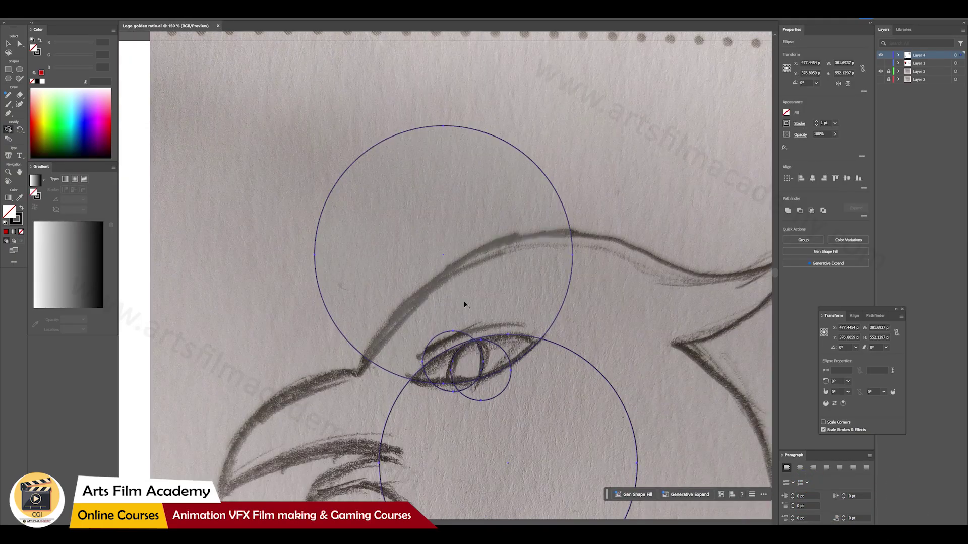
alt+click(443, 199)
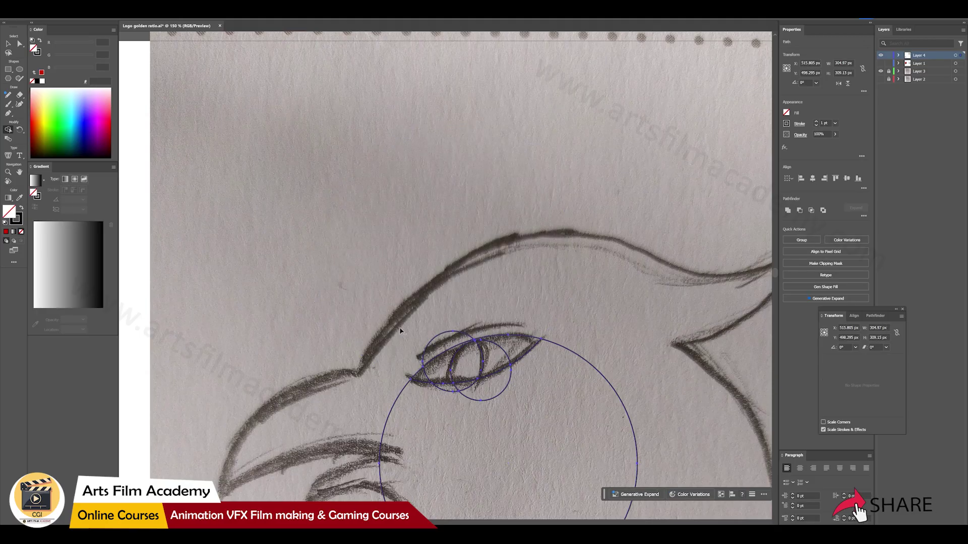
alt+click(440, 344)
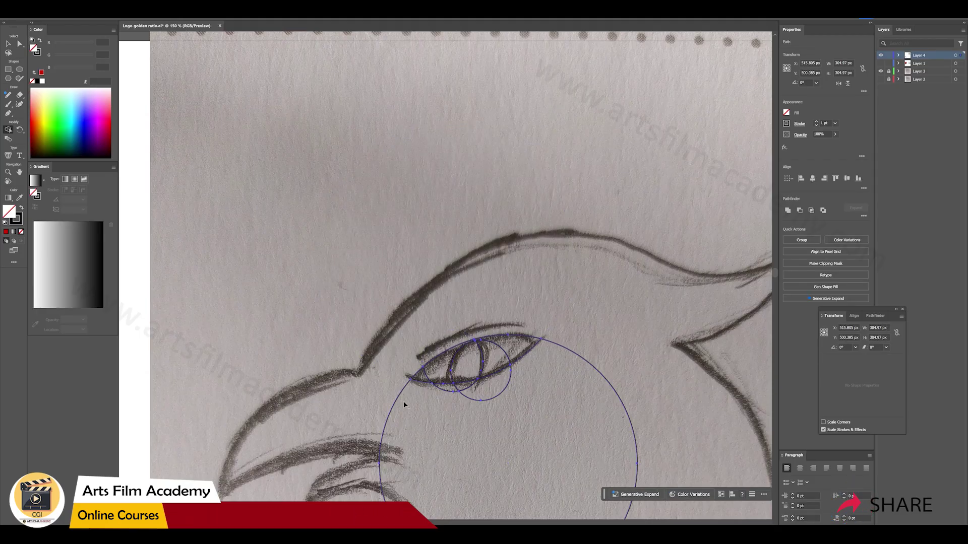
drag(407, 405, 350, 329)
alt+click(382, 431)
Remove the small circles' leftover areas below the eye, merge the region behind the pupil, and save the file
scroll(392, 349, up, 2)
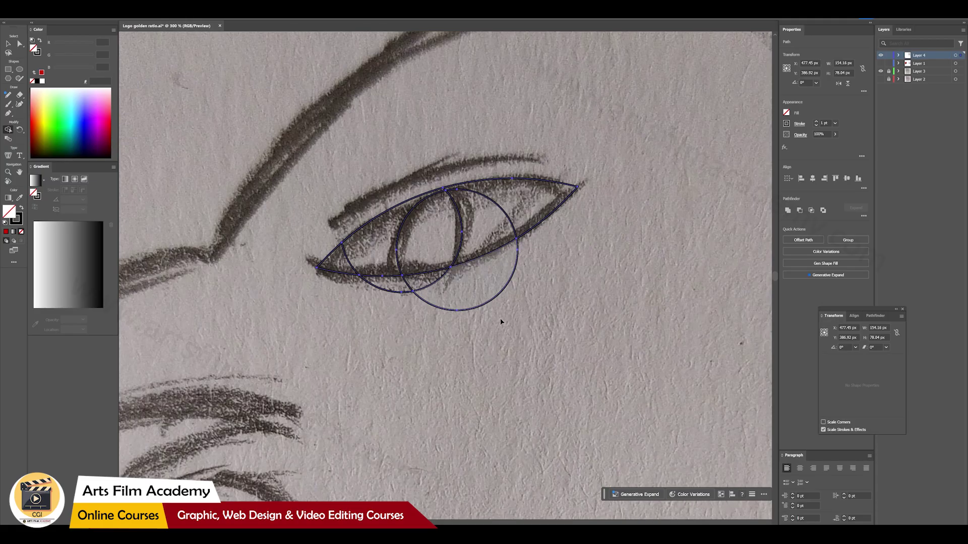
alt+click(425, 281)
alt+click(394, 285)
drag(497, 225, 524, 208)
alt+click(345, 267)
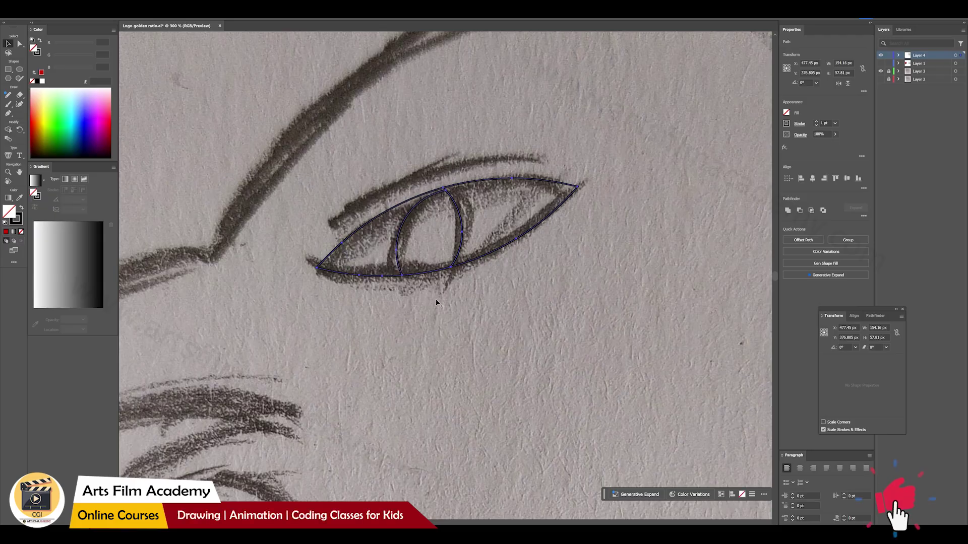
click(481, 313)
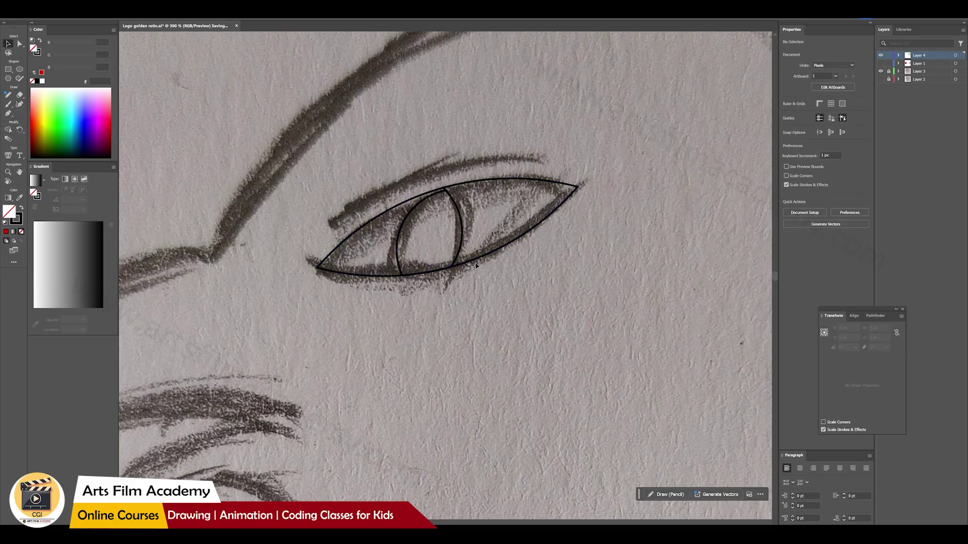
key(ctrl+s)
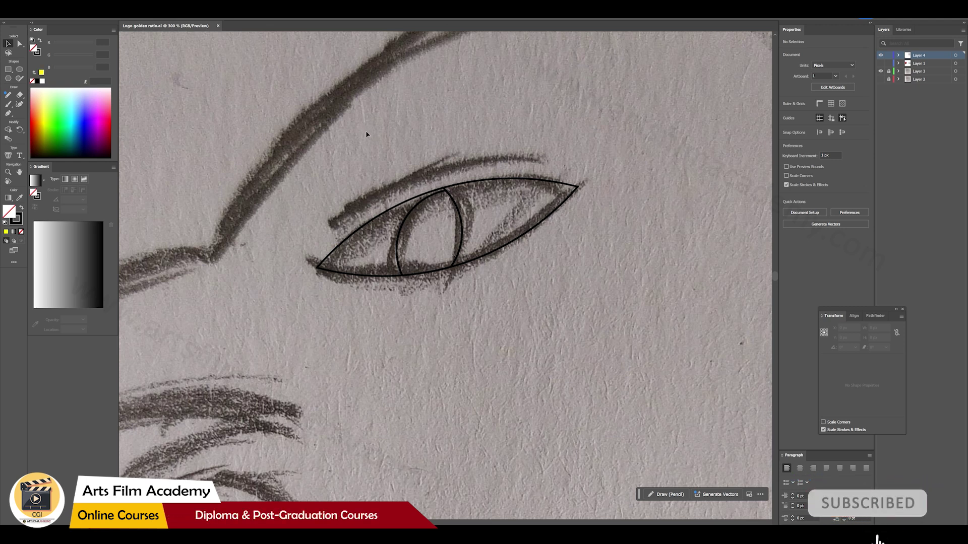
Fill the eye regions on both sides of the pupil with bright yellow F0FF33 and deselect them
click(522, 236)
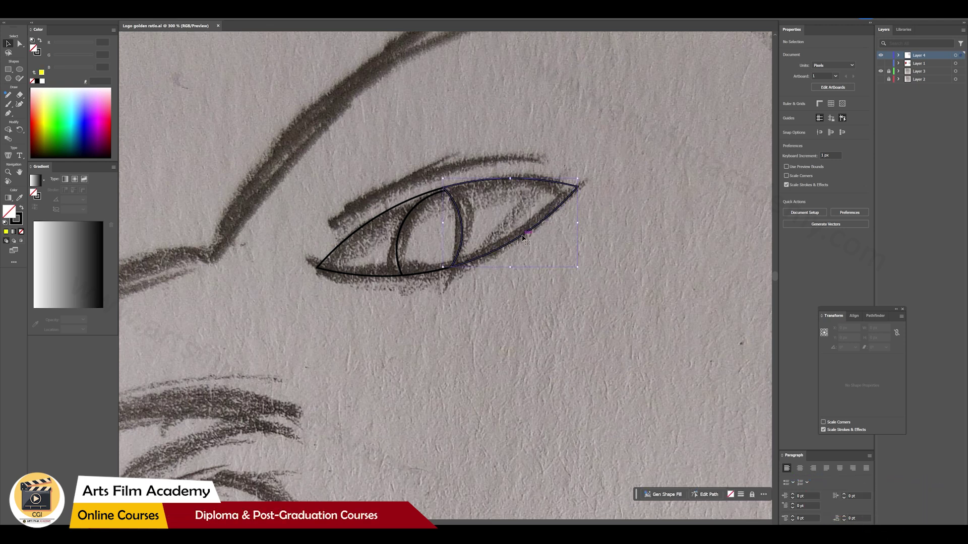
shift+click(356, 270)
click(46, 110)
drag(46, 110, 47, 112)
click(383, 303)
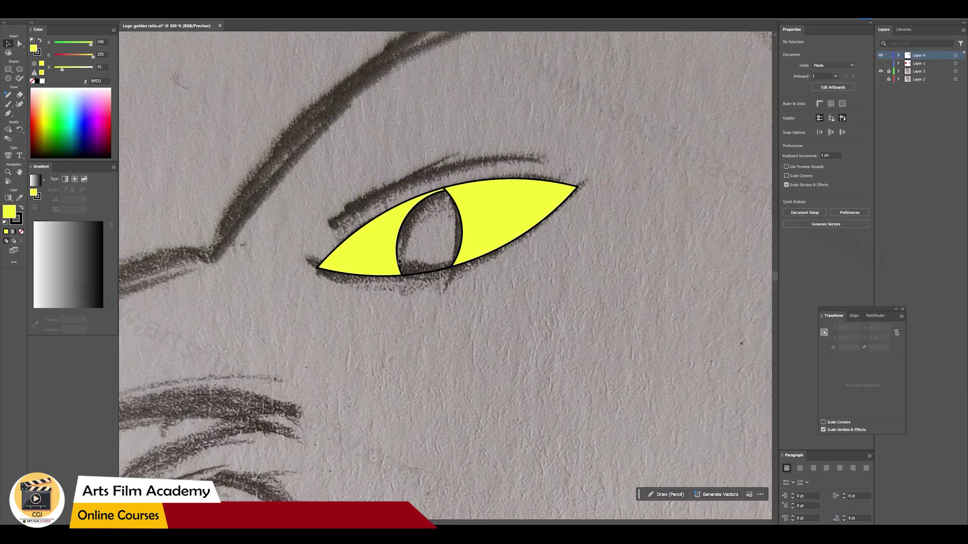
Fill the pupil with near-black 0C0010, deselect it, and save the file
click(401, 263)
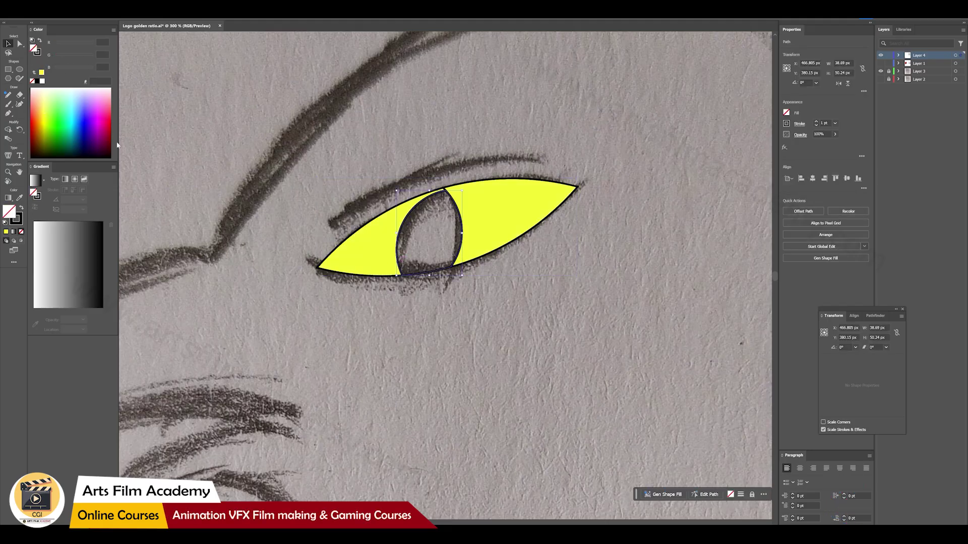
click(112, 129)
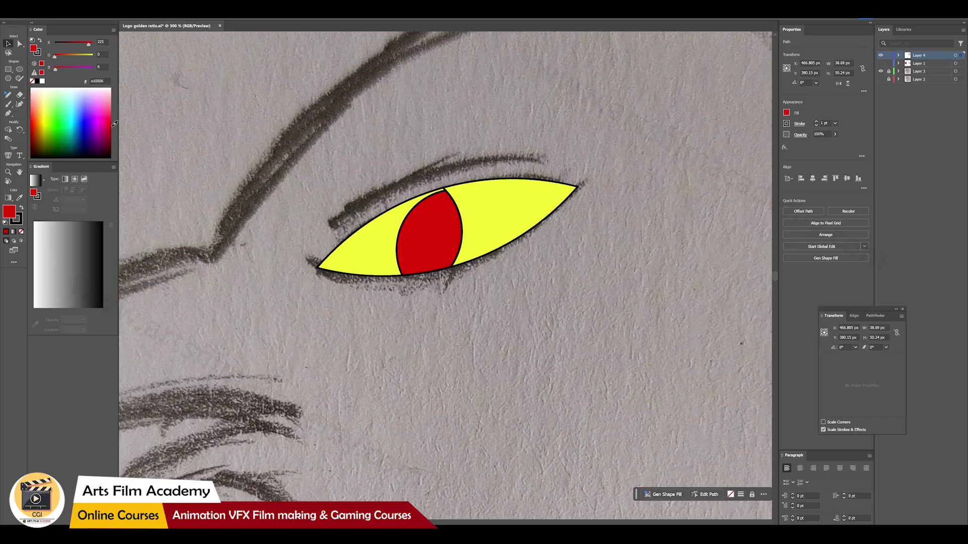
click(94, 155)
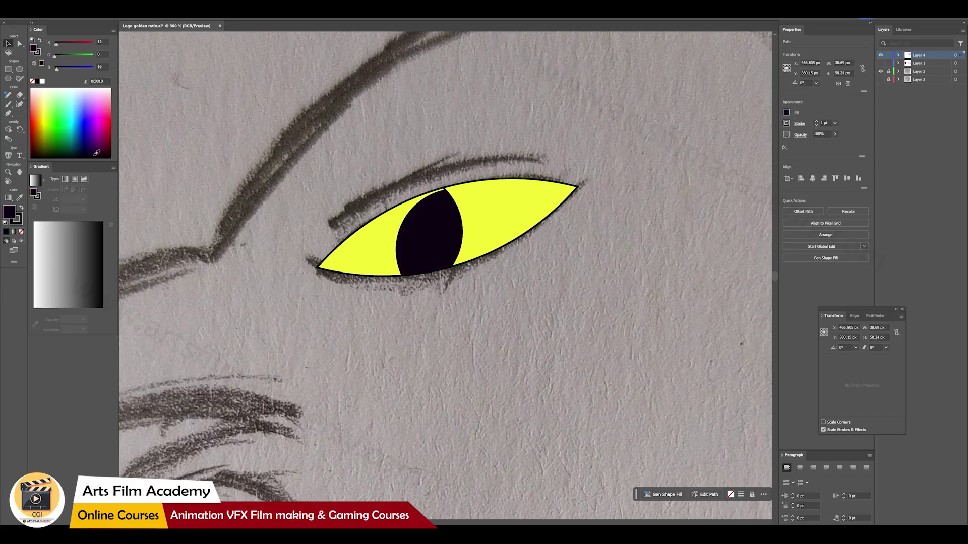
click(494, 366)
key(ctrl+s)
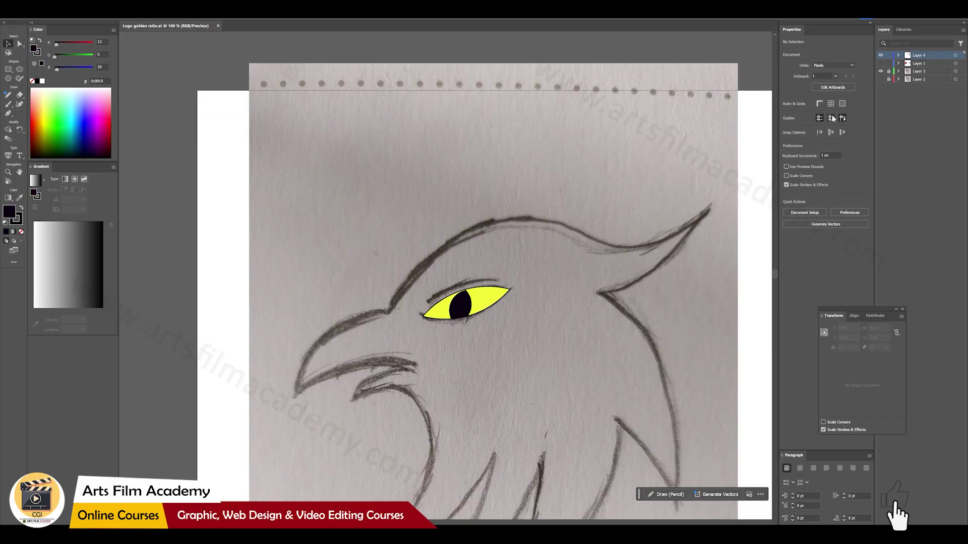
Show the coloured head and beak on Layer 1, hide the pencil sketch on Layer 3, and save the file
click(881, 64)
key(ctrl+minus)
key(ctrl+minus)
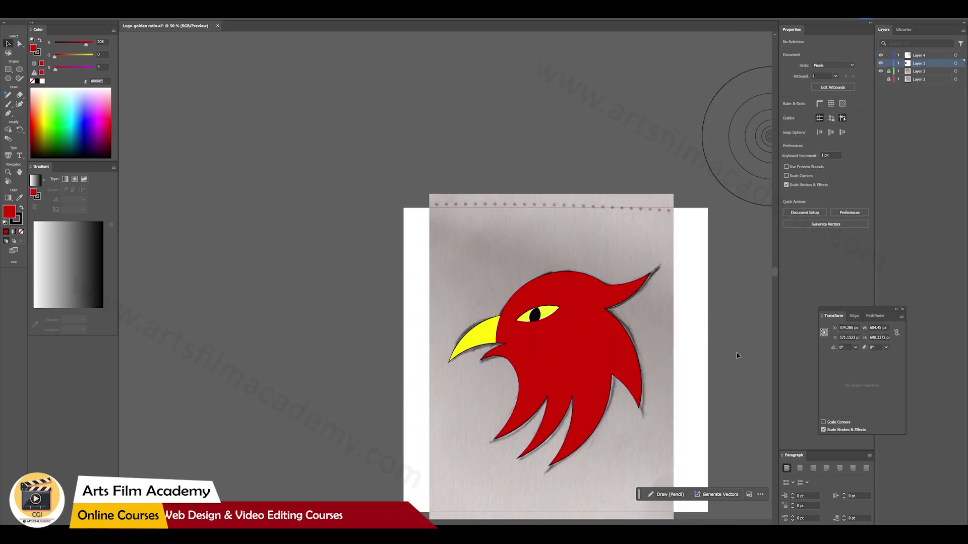
click(880, 71)
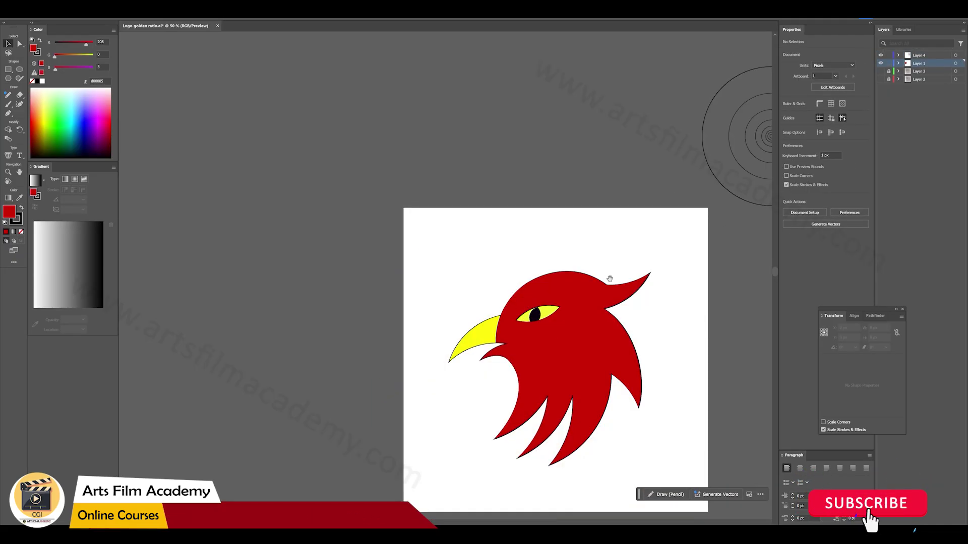
drag(609, 279, 493, 232)
key(ctrl+s)
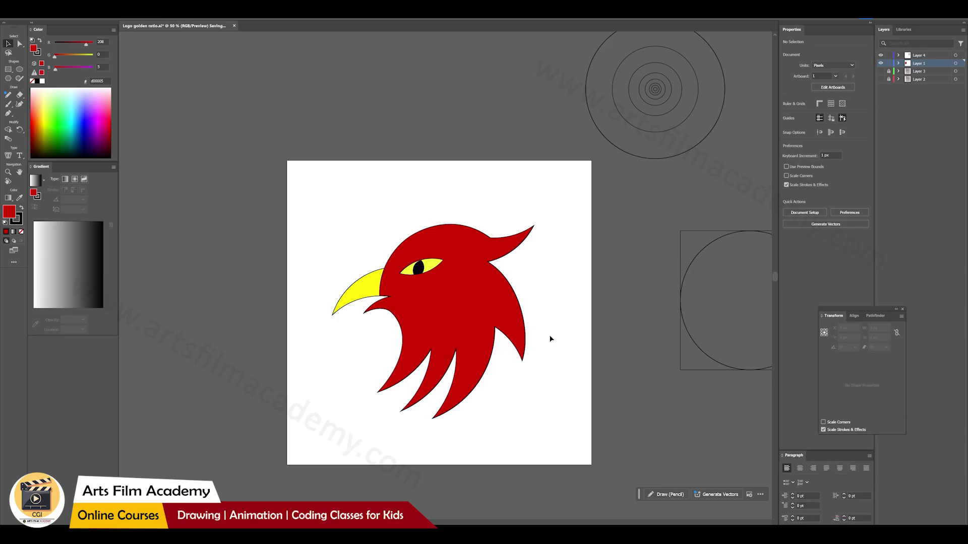
Group the head, beak and eye artwork together on Layer 4 and deselect it
drag(316, 209, 473, 320)
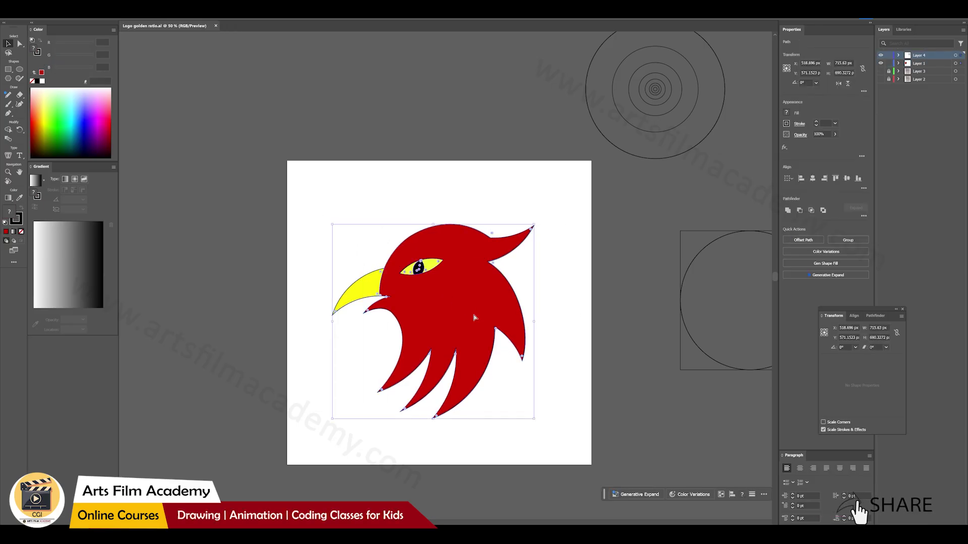
click(605, 387)
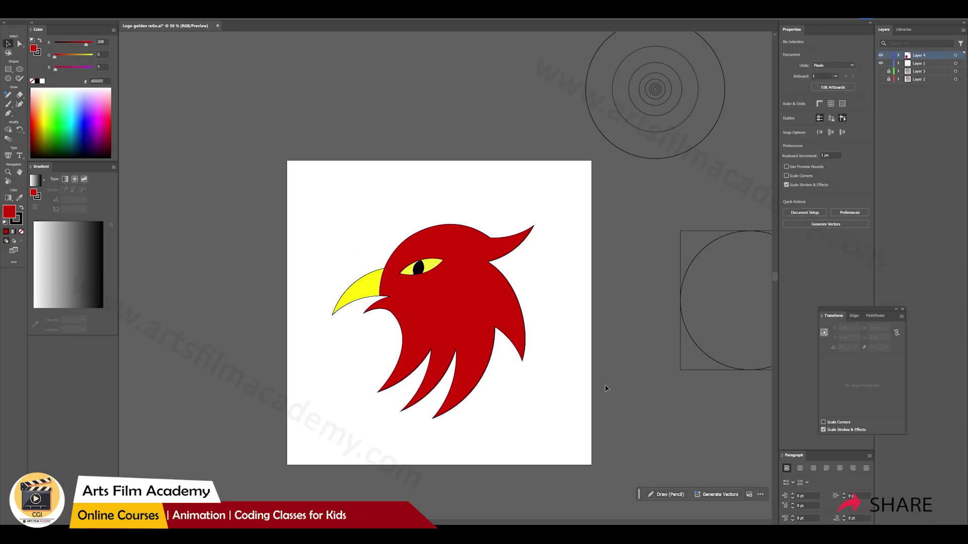